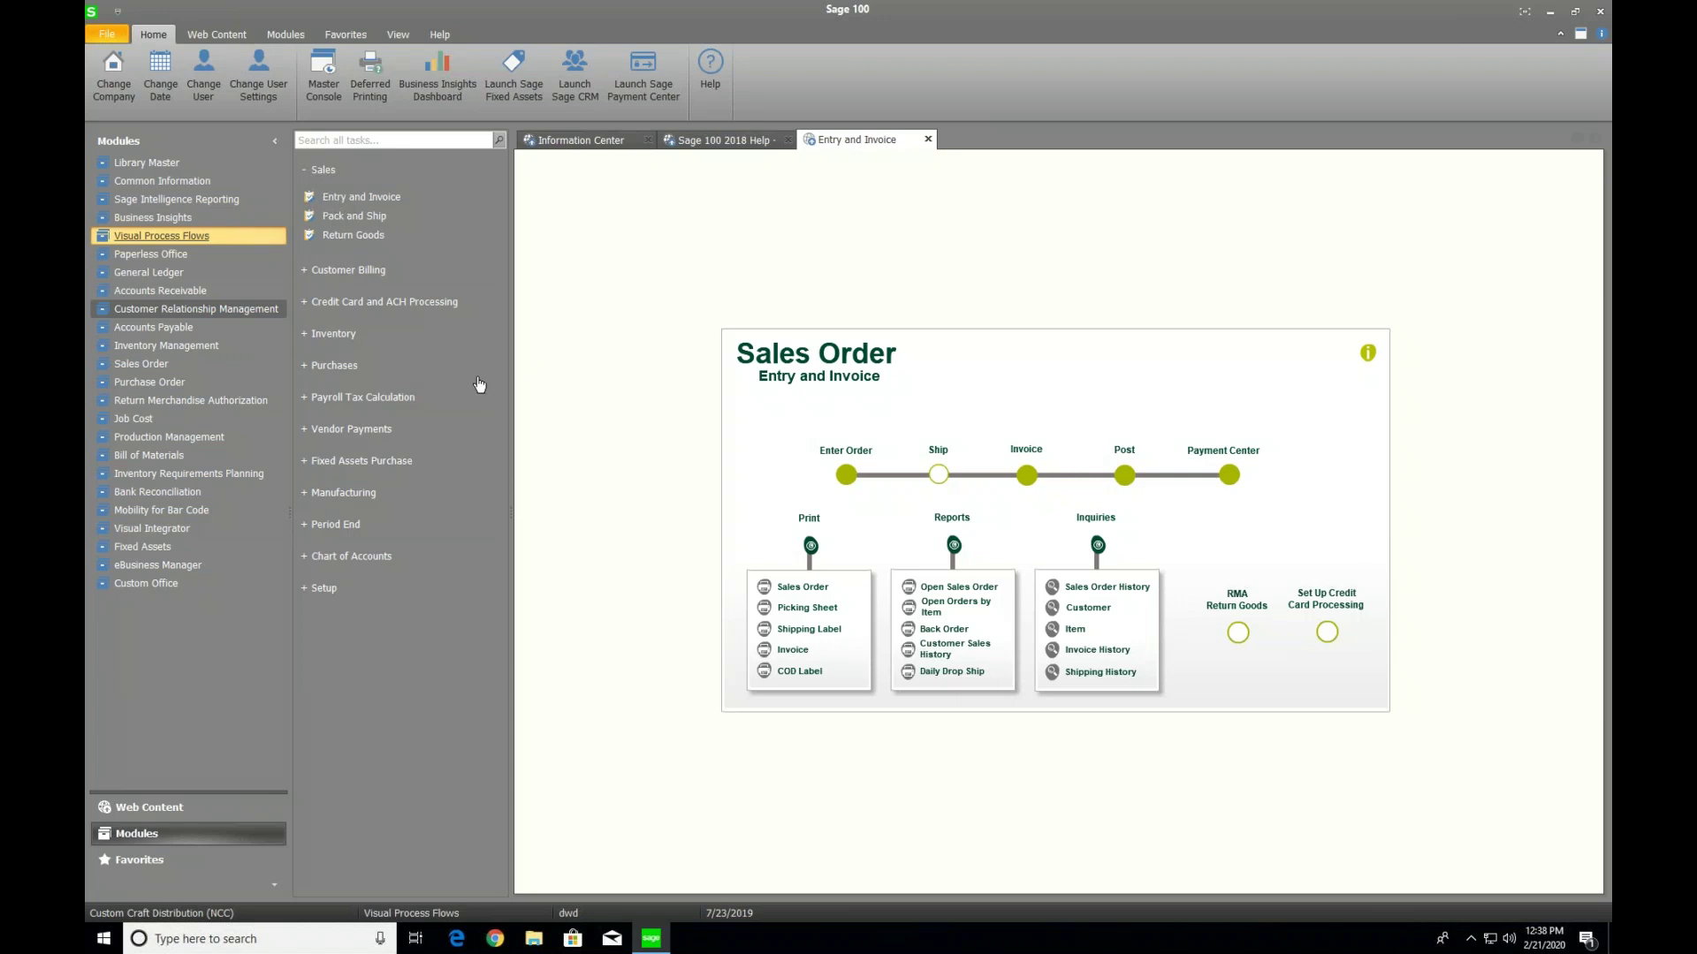
# Review the ALL companies form record in Form Maintenance, then open Electronic Delivery Message Maintenance
pyautogui.click(167, 255)
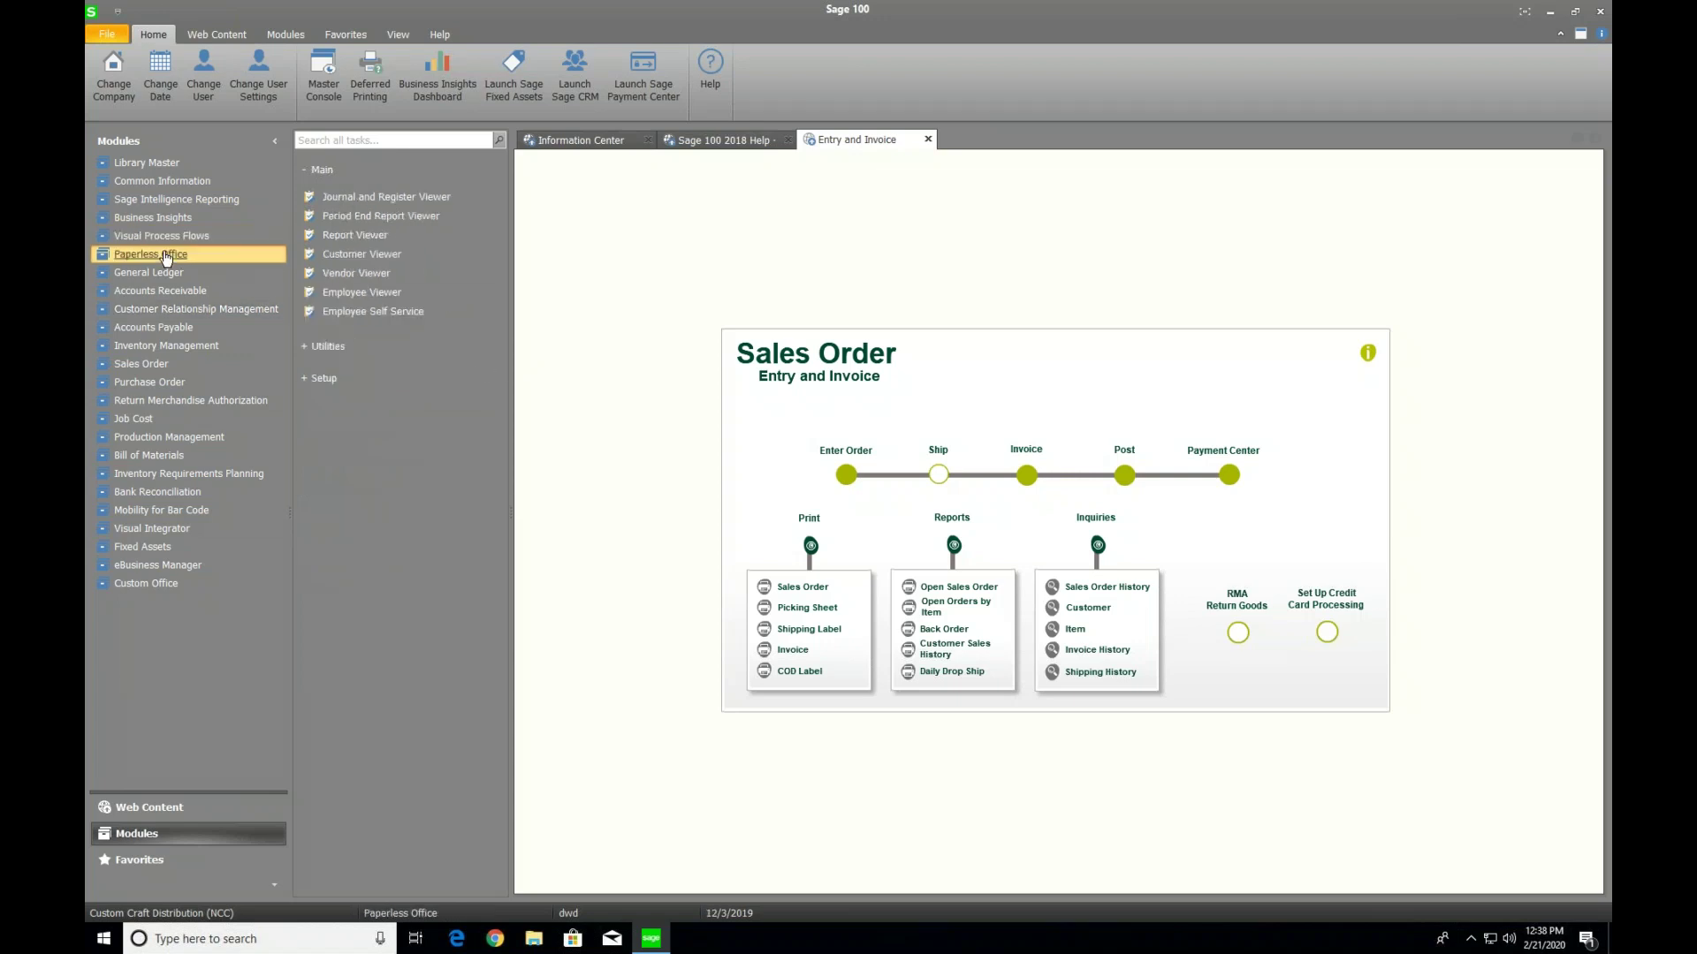
pyautogui.click(326, 381)
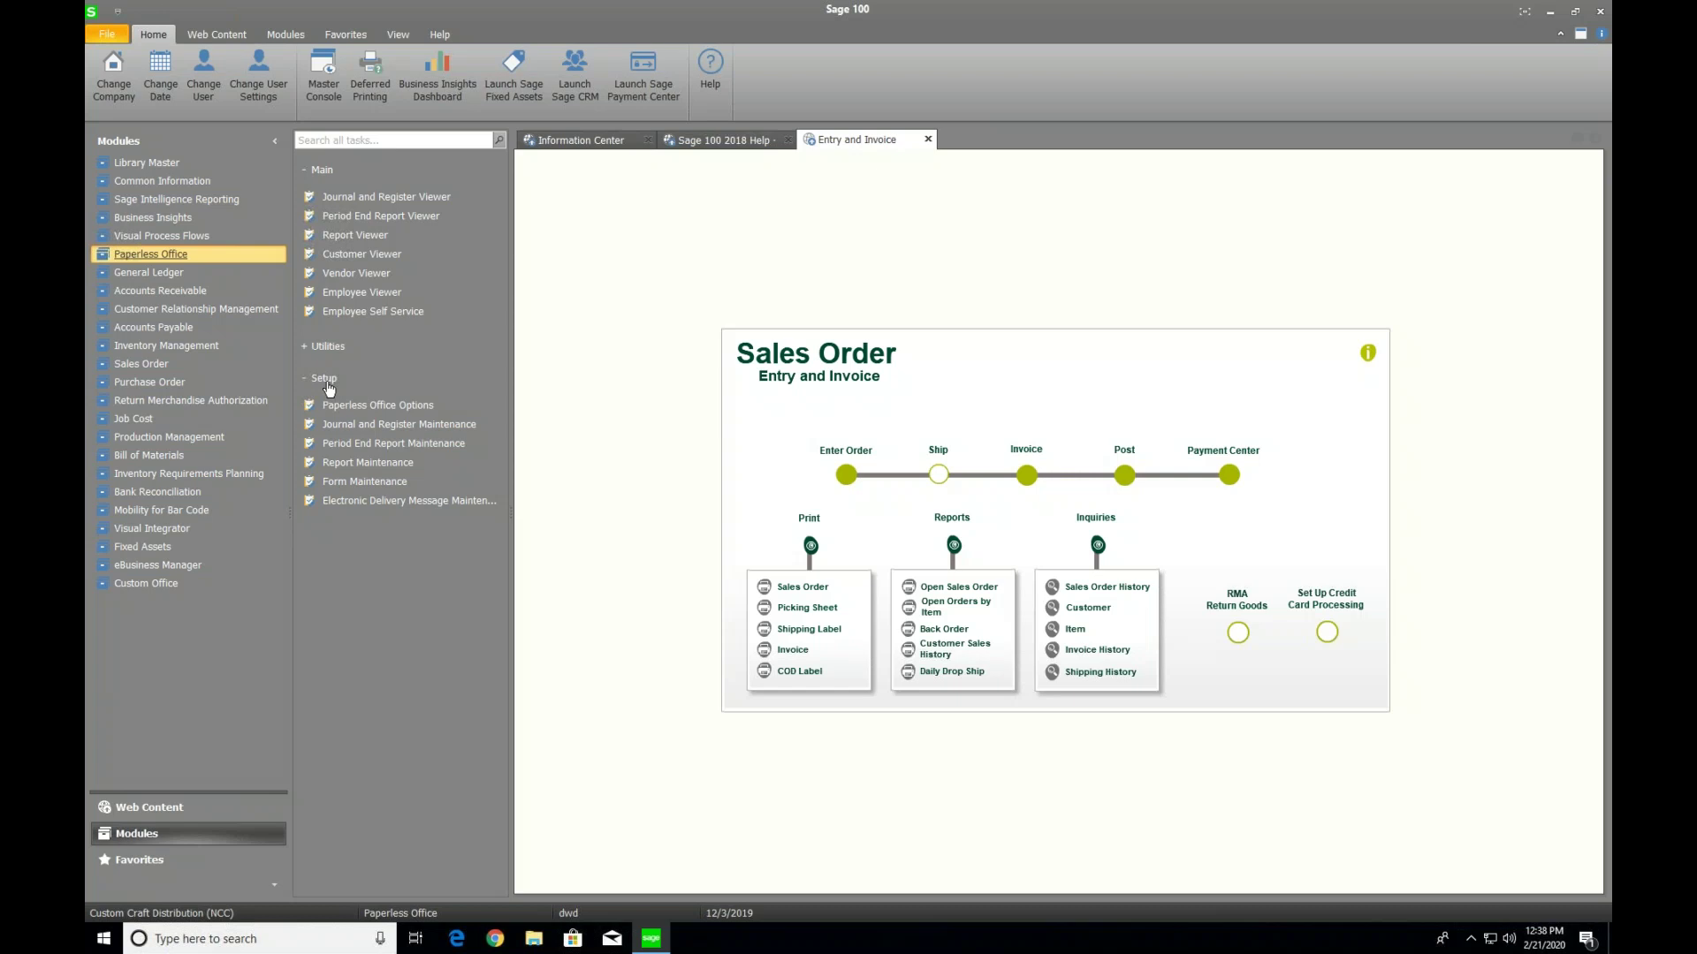
pyautogui.click(375, 484)
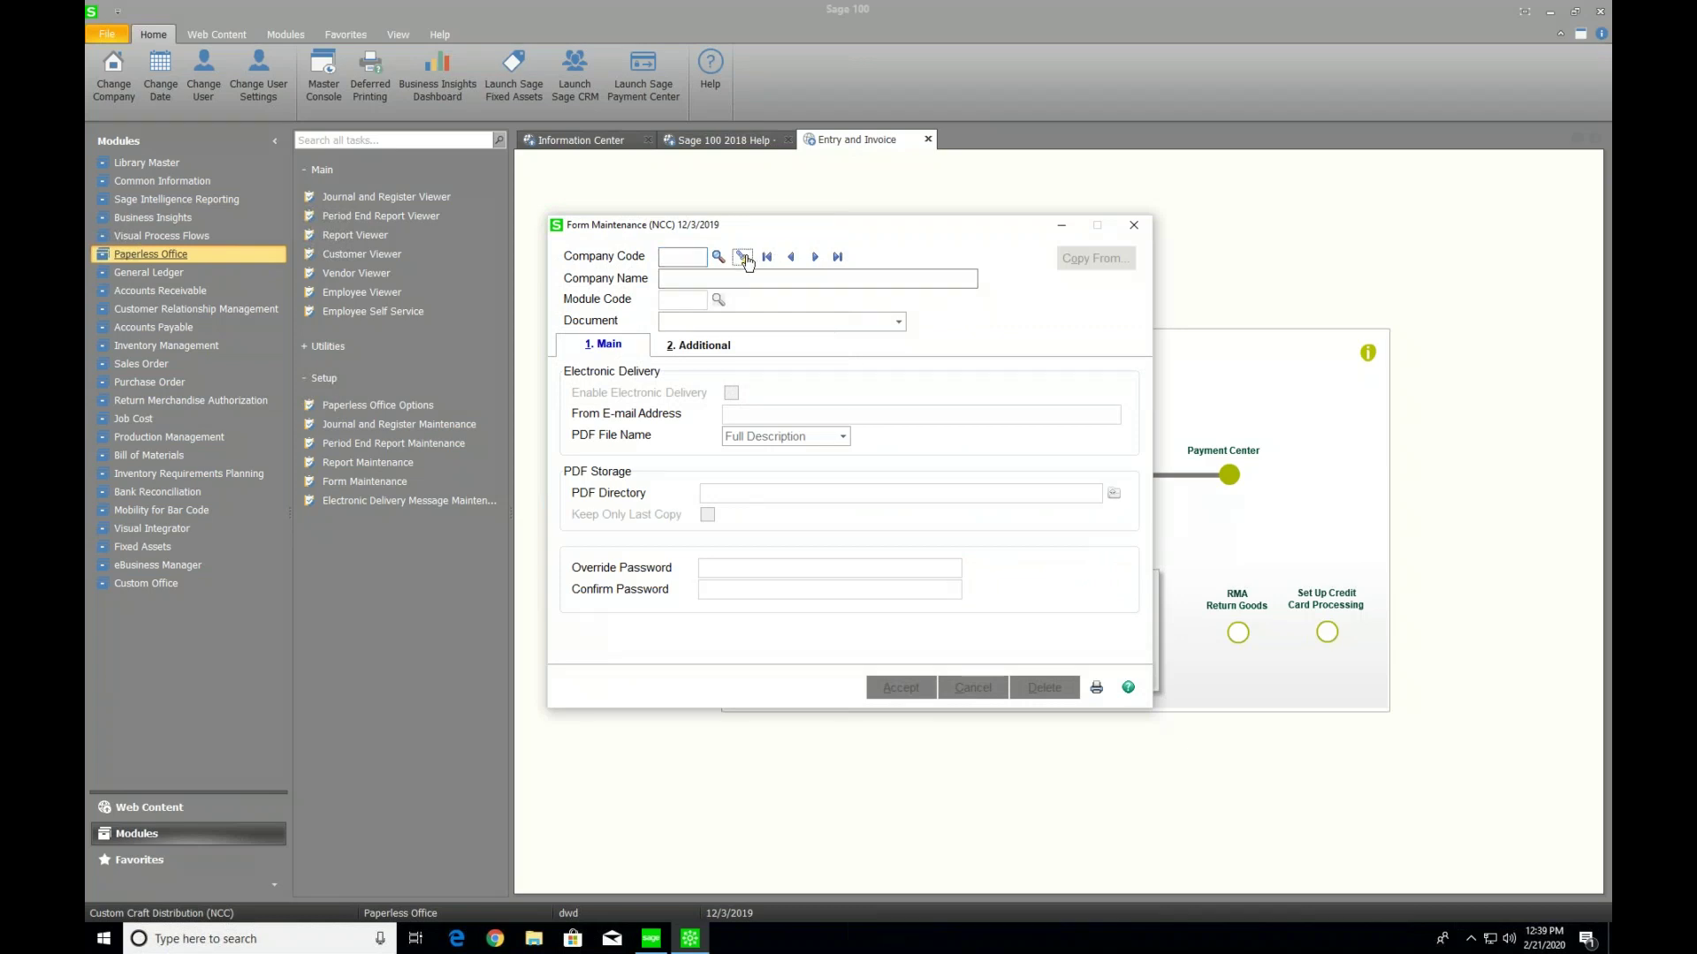
pyautogui.click(745, 258)
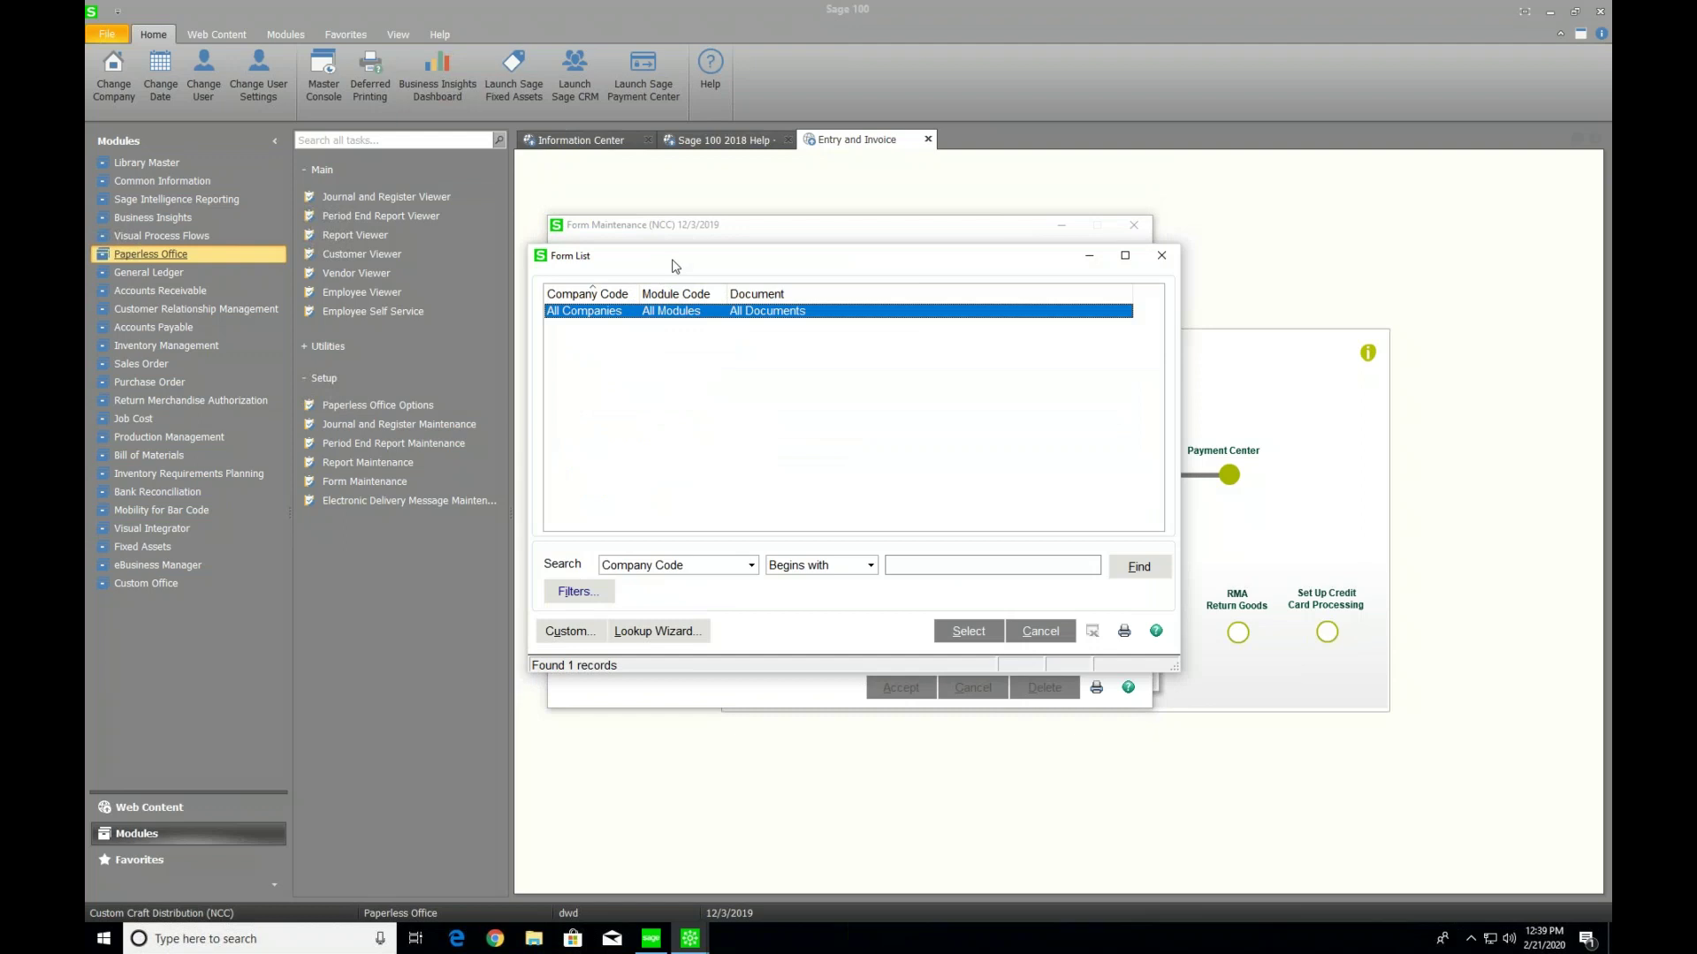
pyautogui.doubleClick(589, 311)
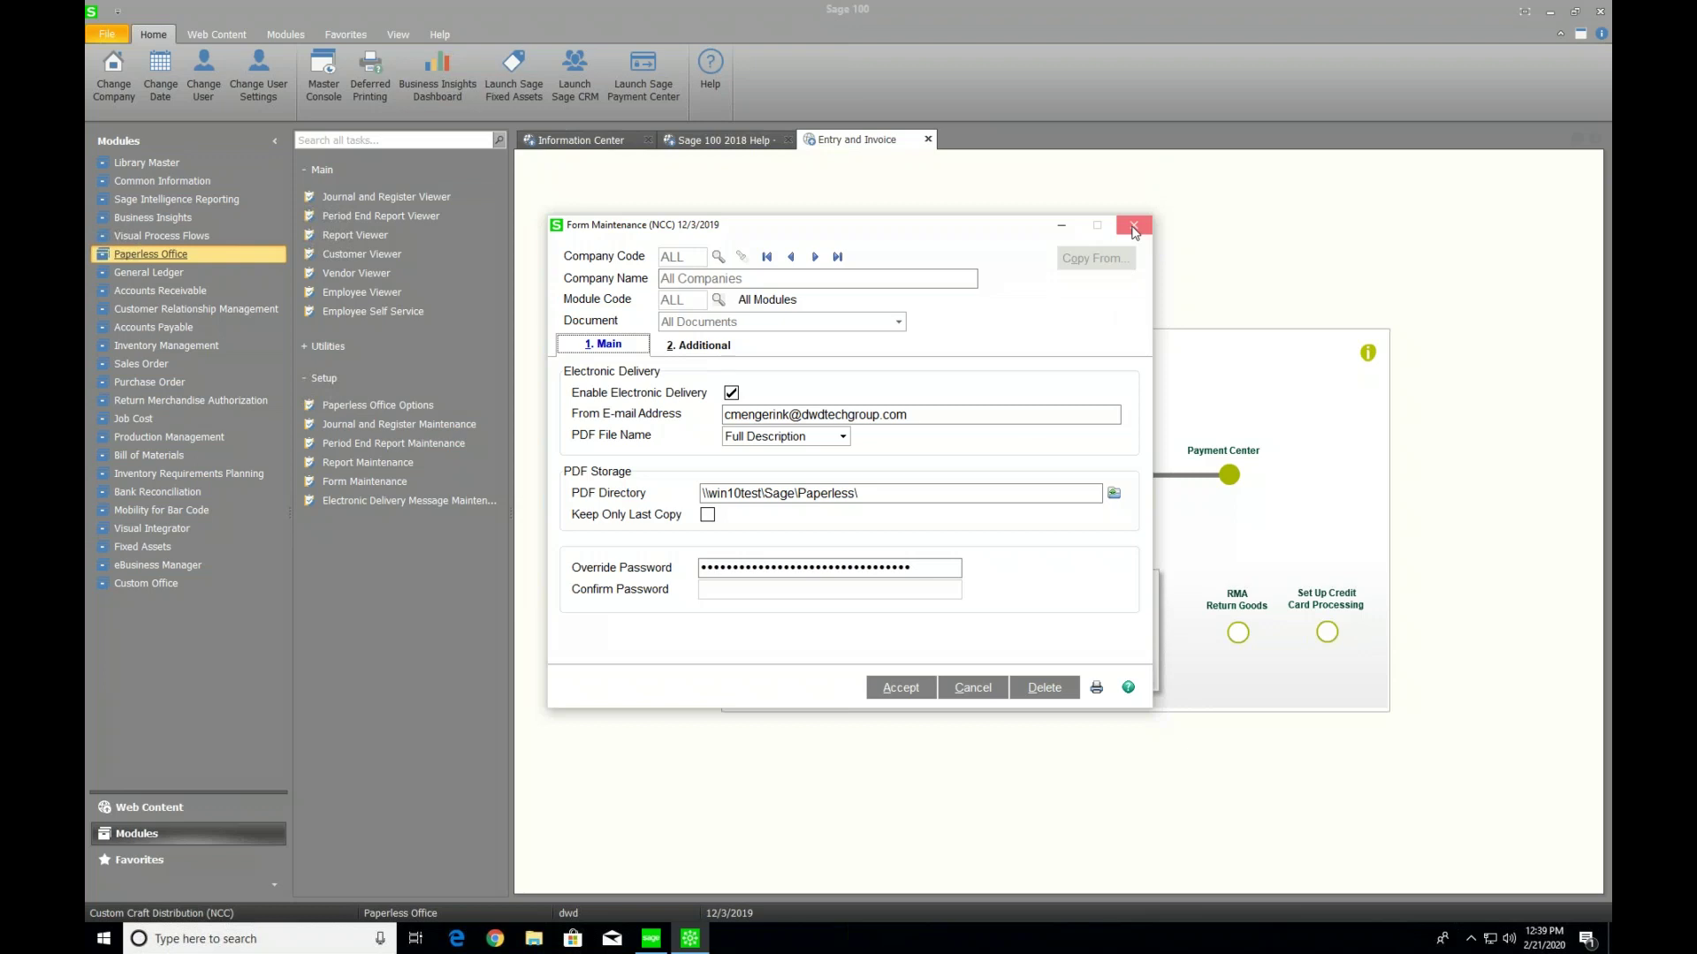
pyautogui.click(1134, 228)
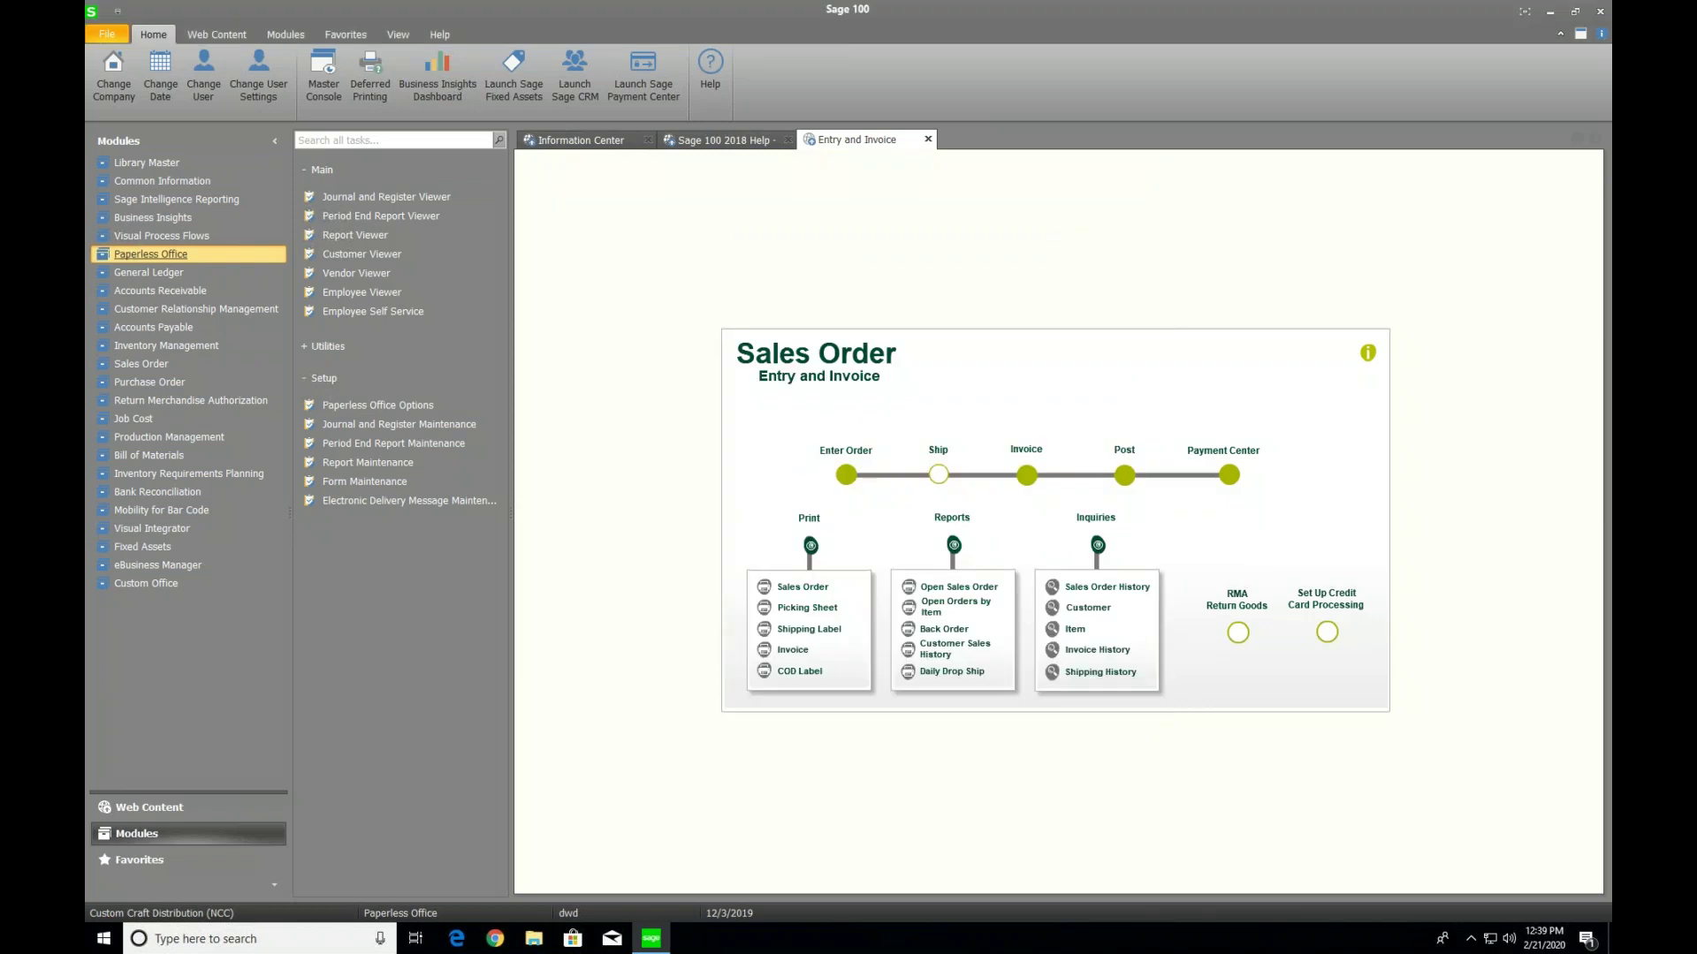
pyautogui.click(402, 503)
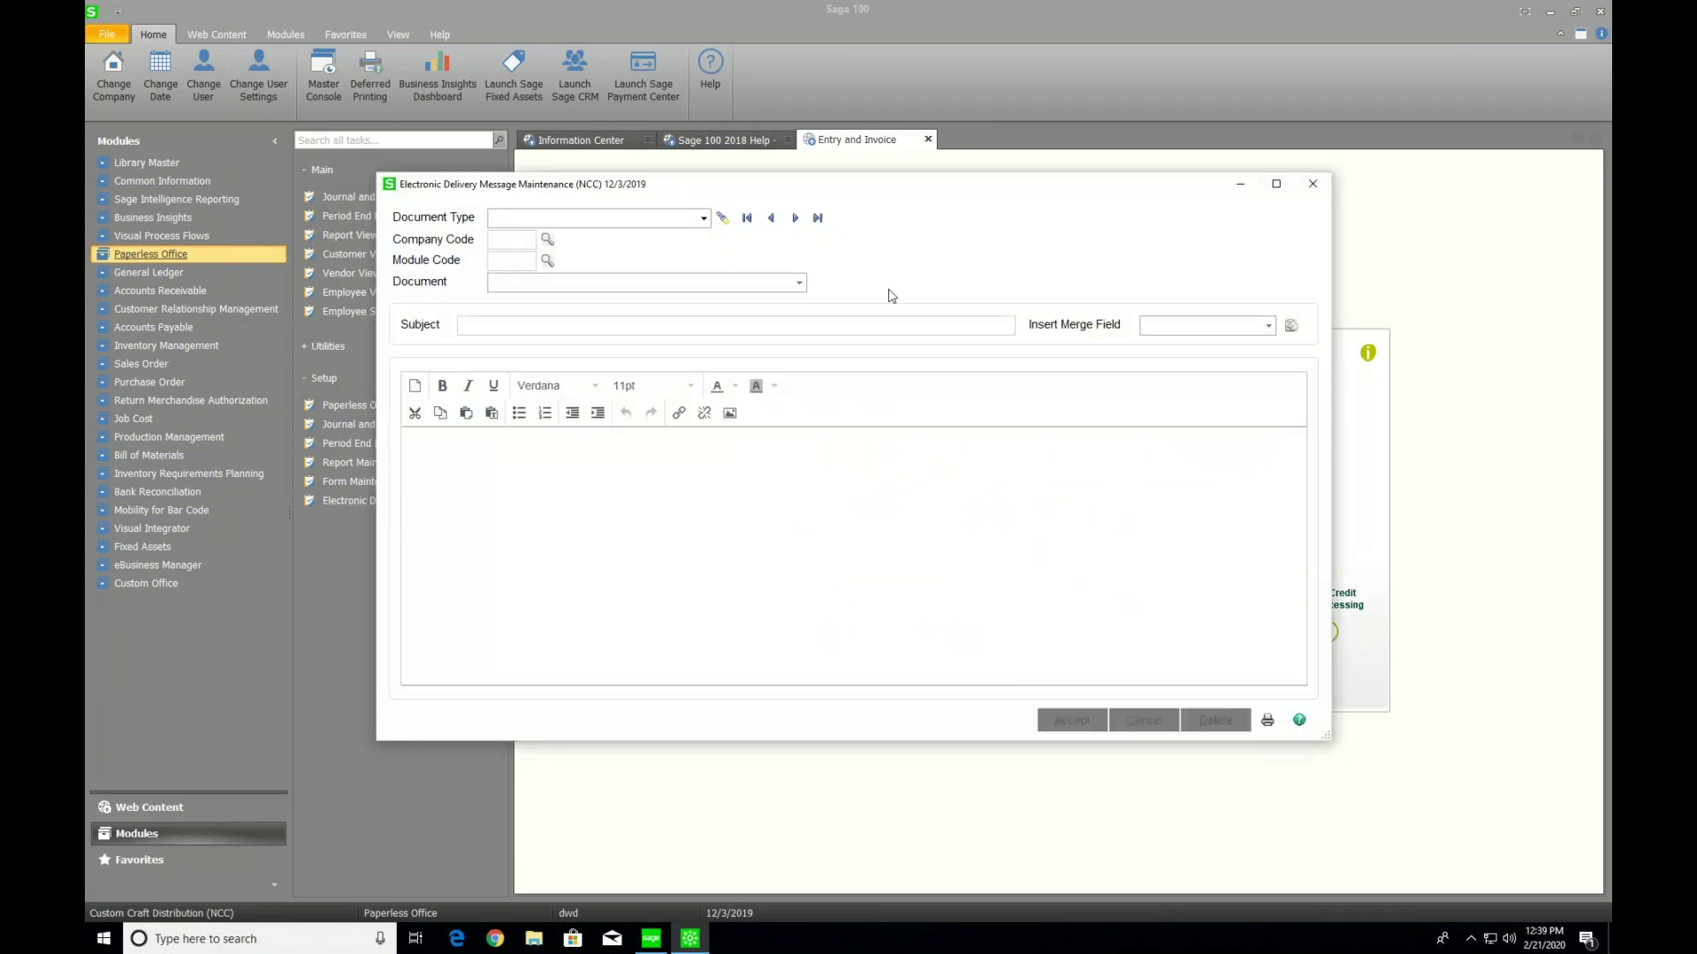
pyautogui.click(722, 220)
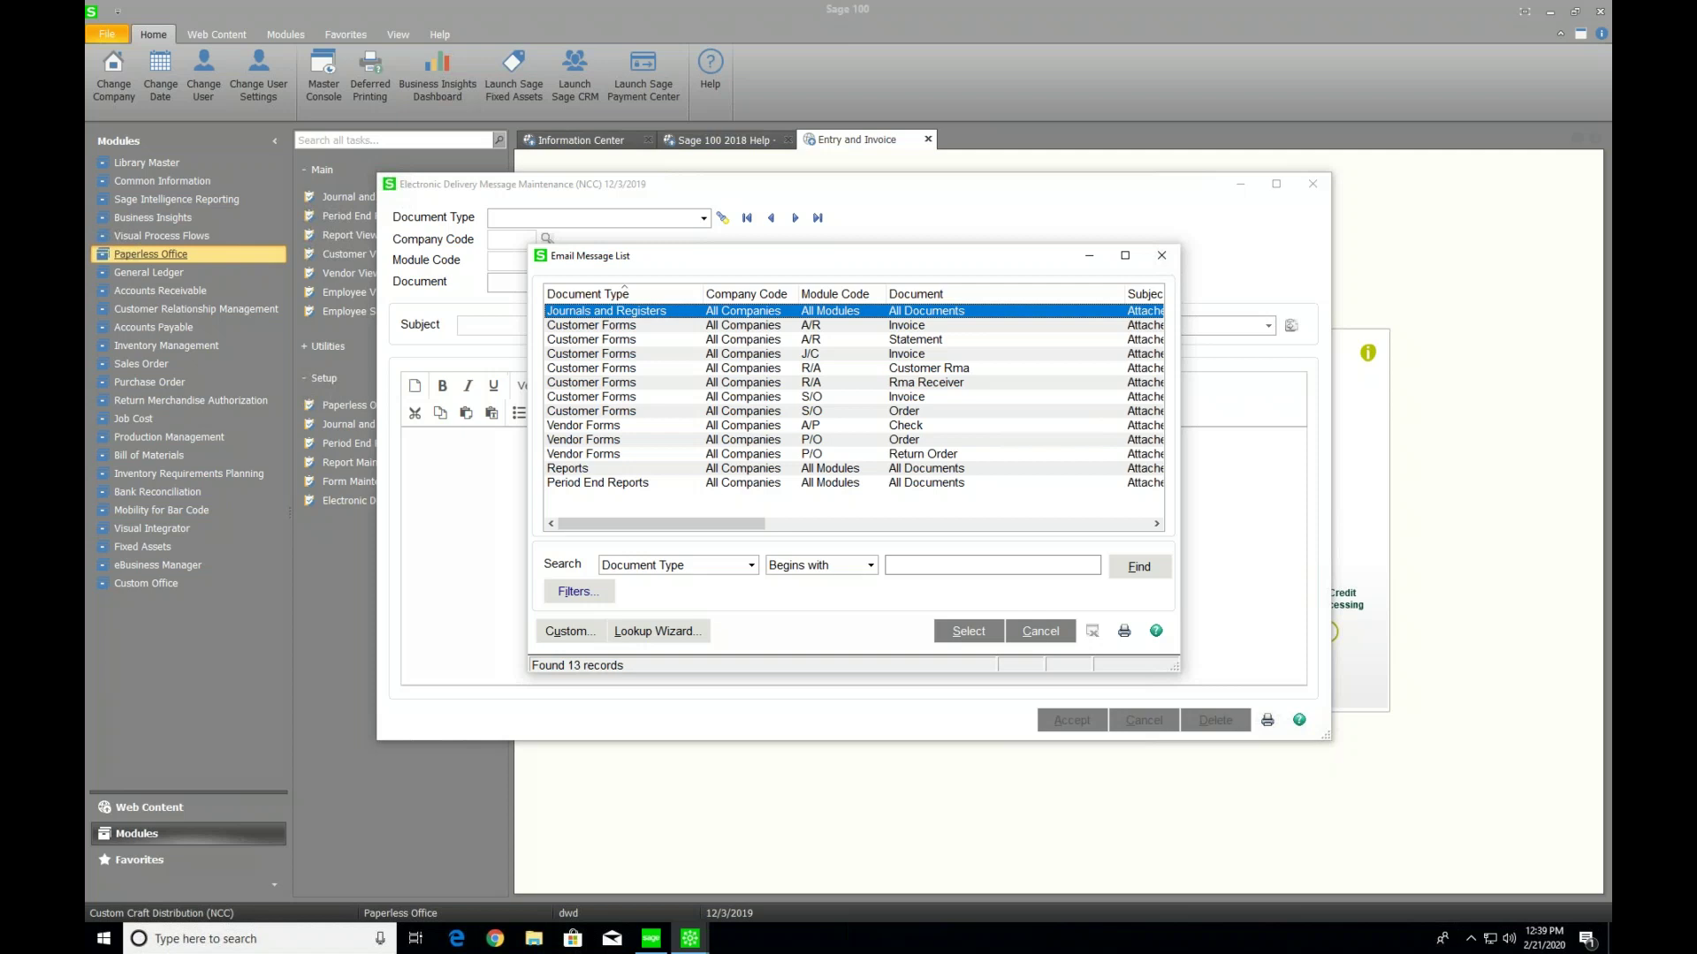
pyautogui.doubleClick(648, 410)
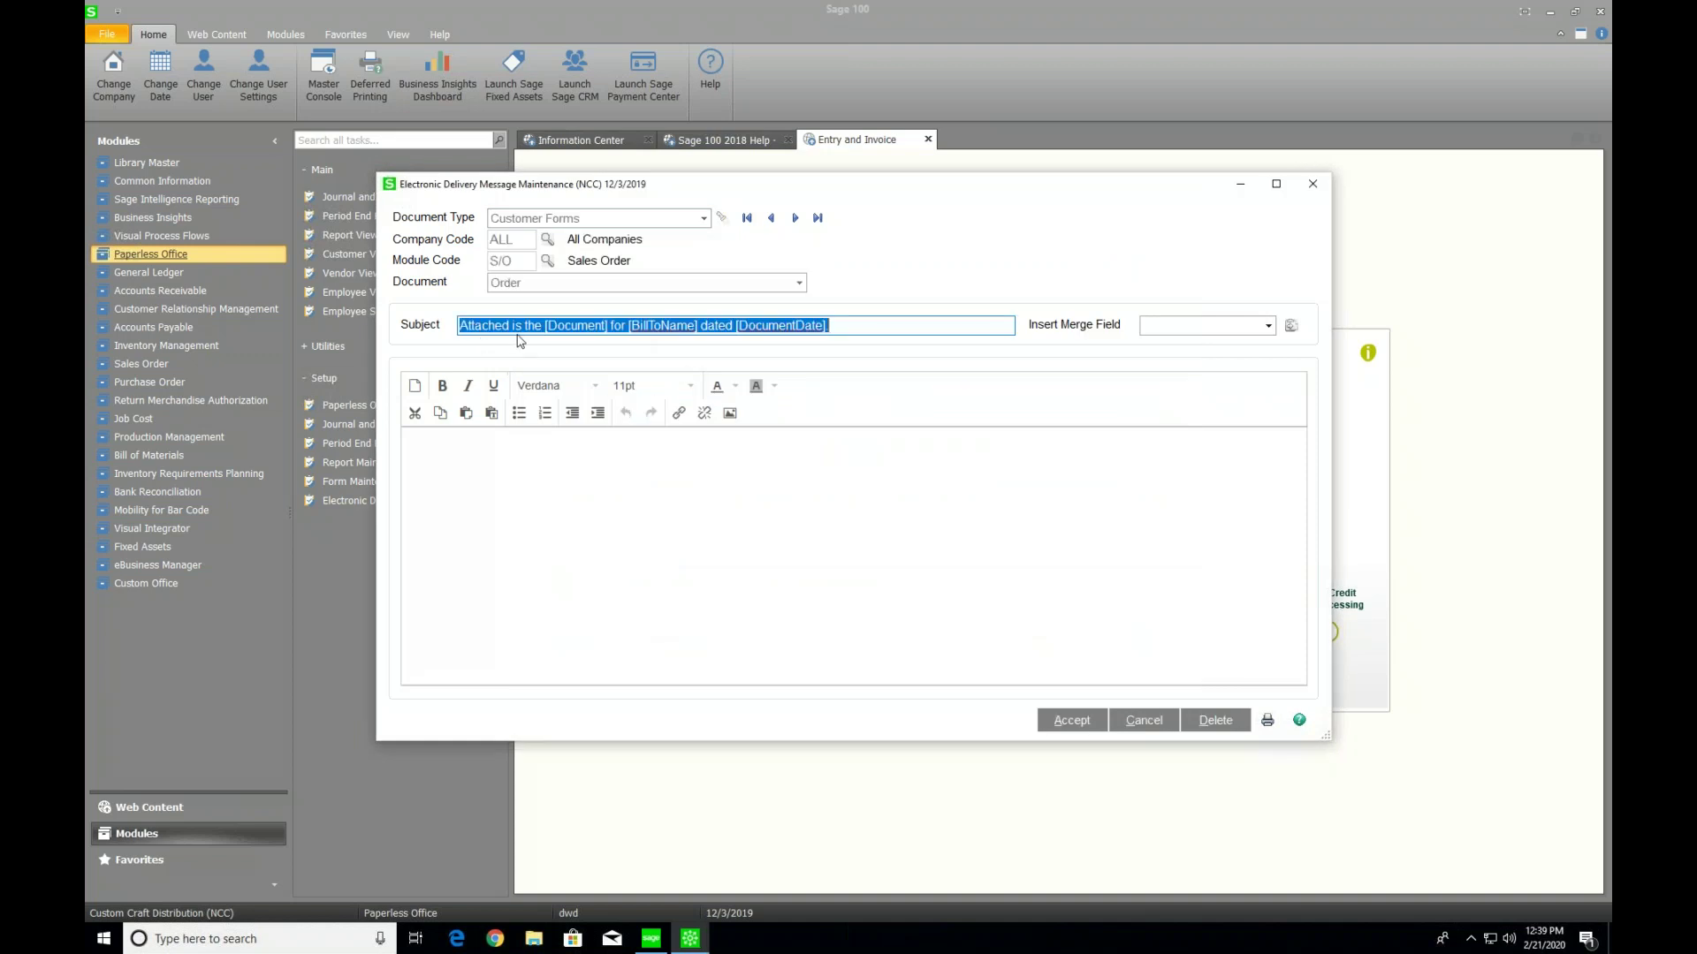
pyautogui.click(543, 495)
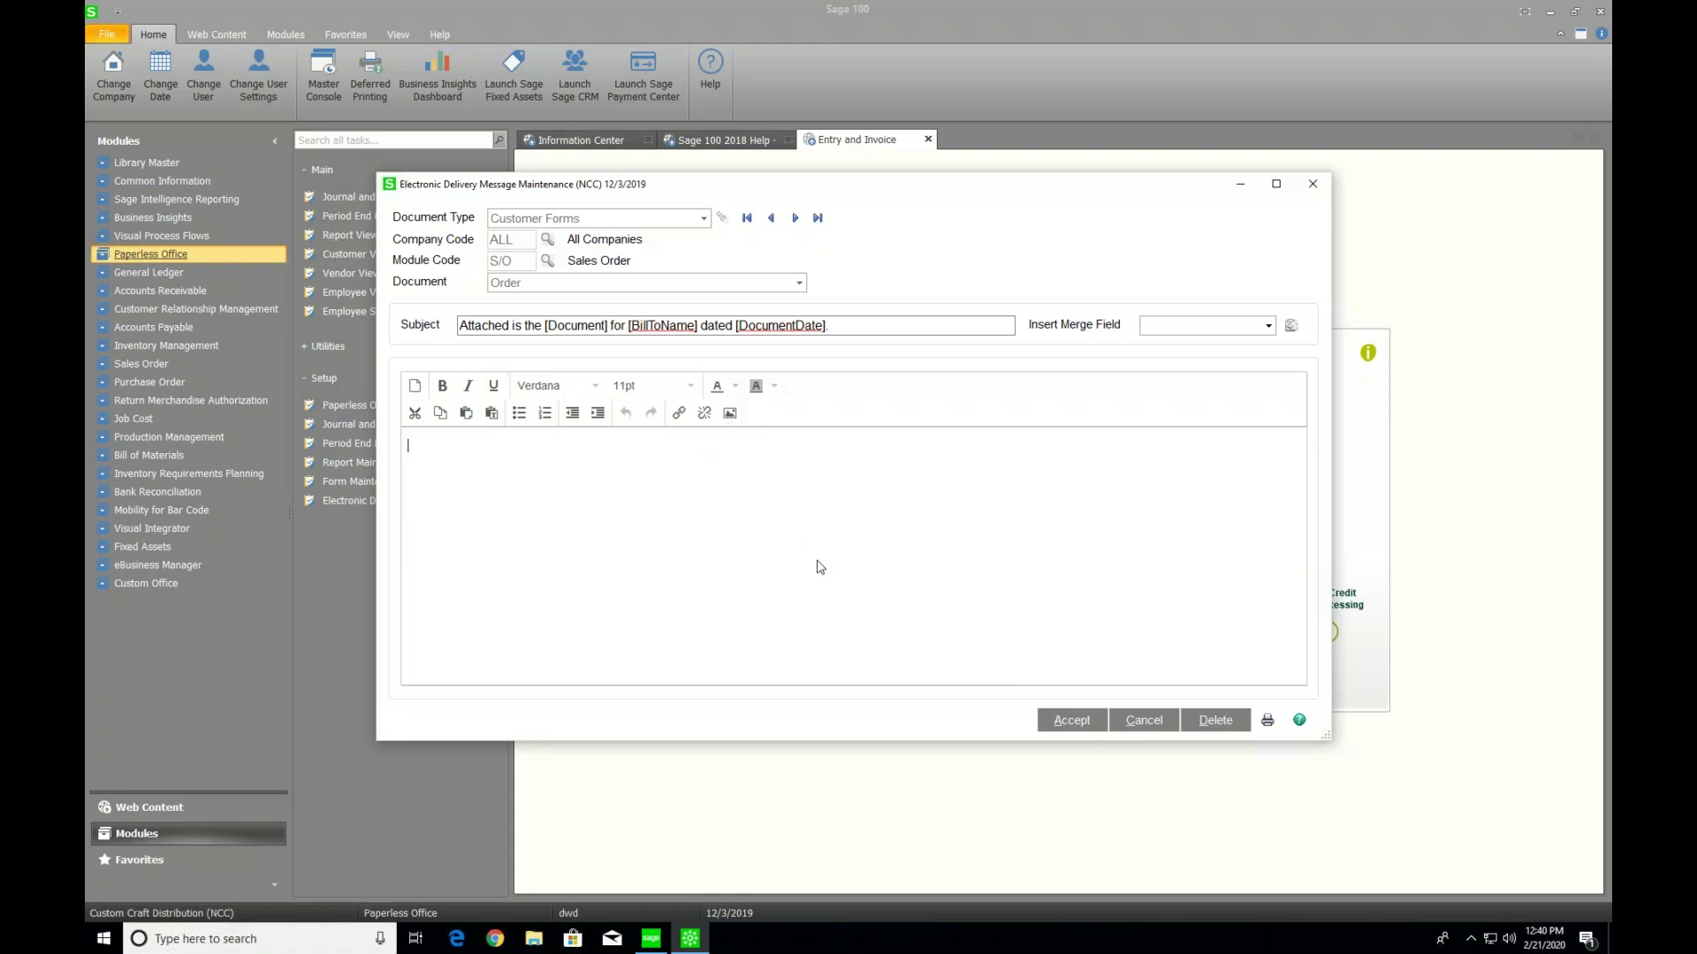
pyautogui.click(1313, 184)
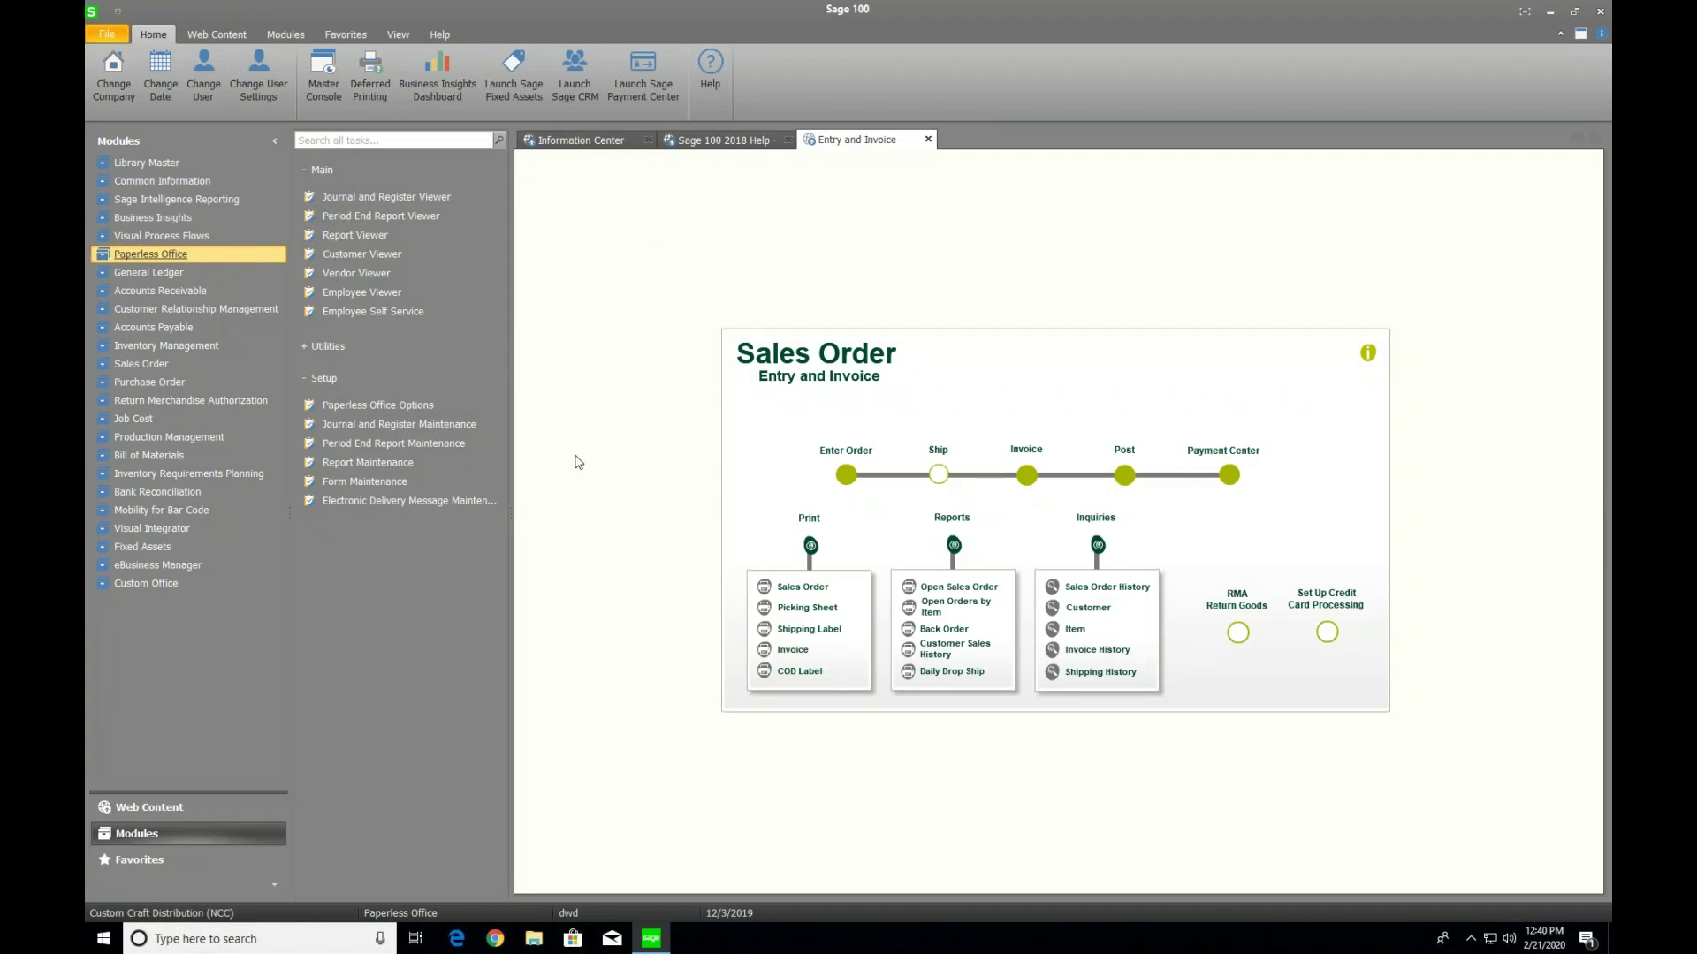
# Load American Business Computers in Customer Maintenance, dismiss both memos, and open its Paperless delivery options
pyautogui.click(199, 299)
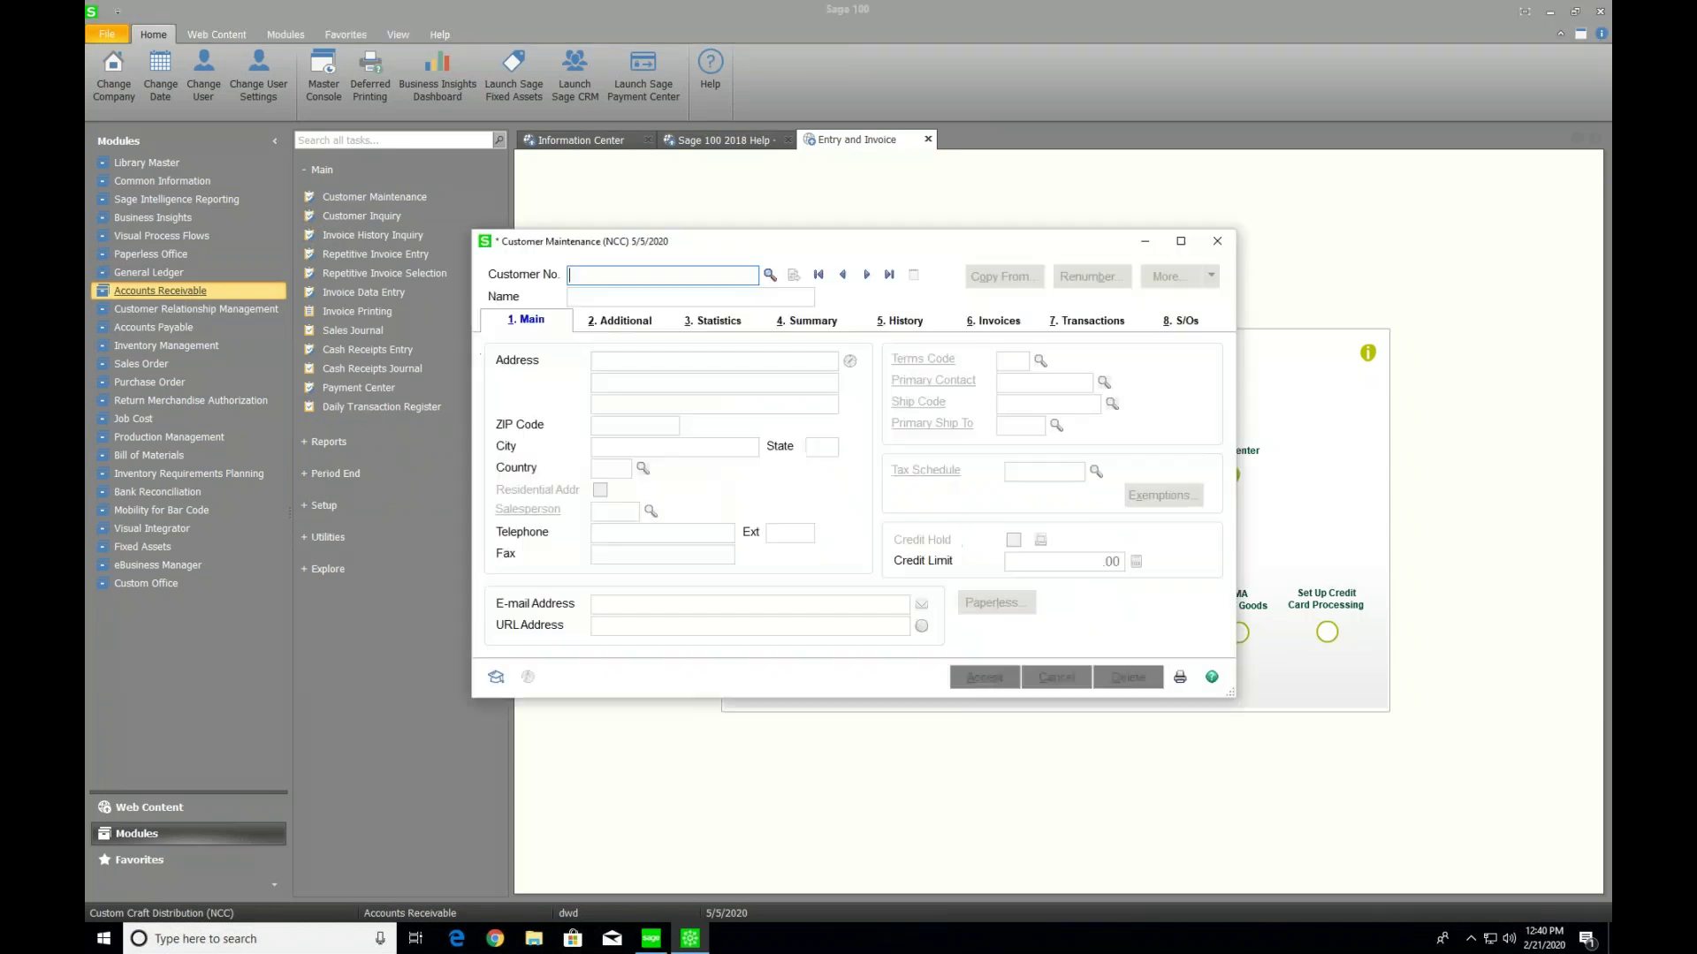
pyautogui.click(866, 275)
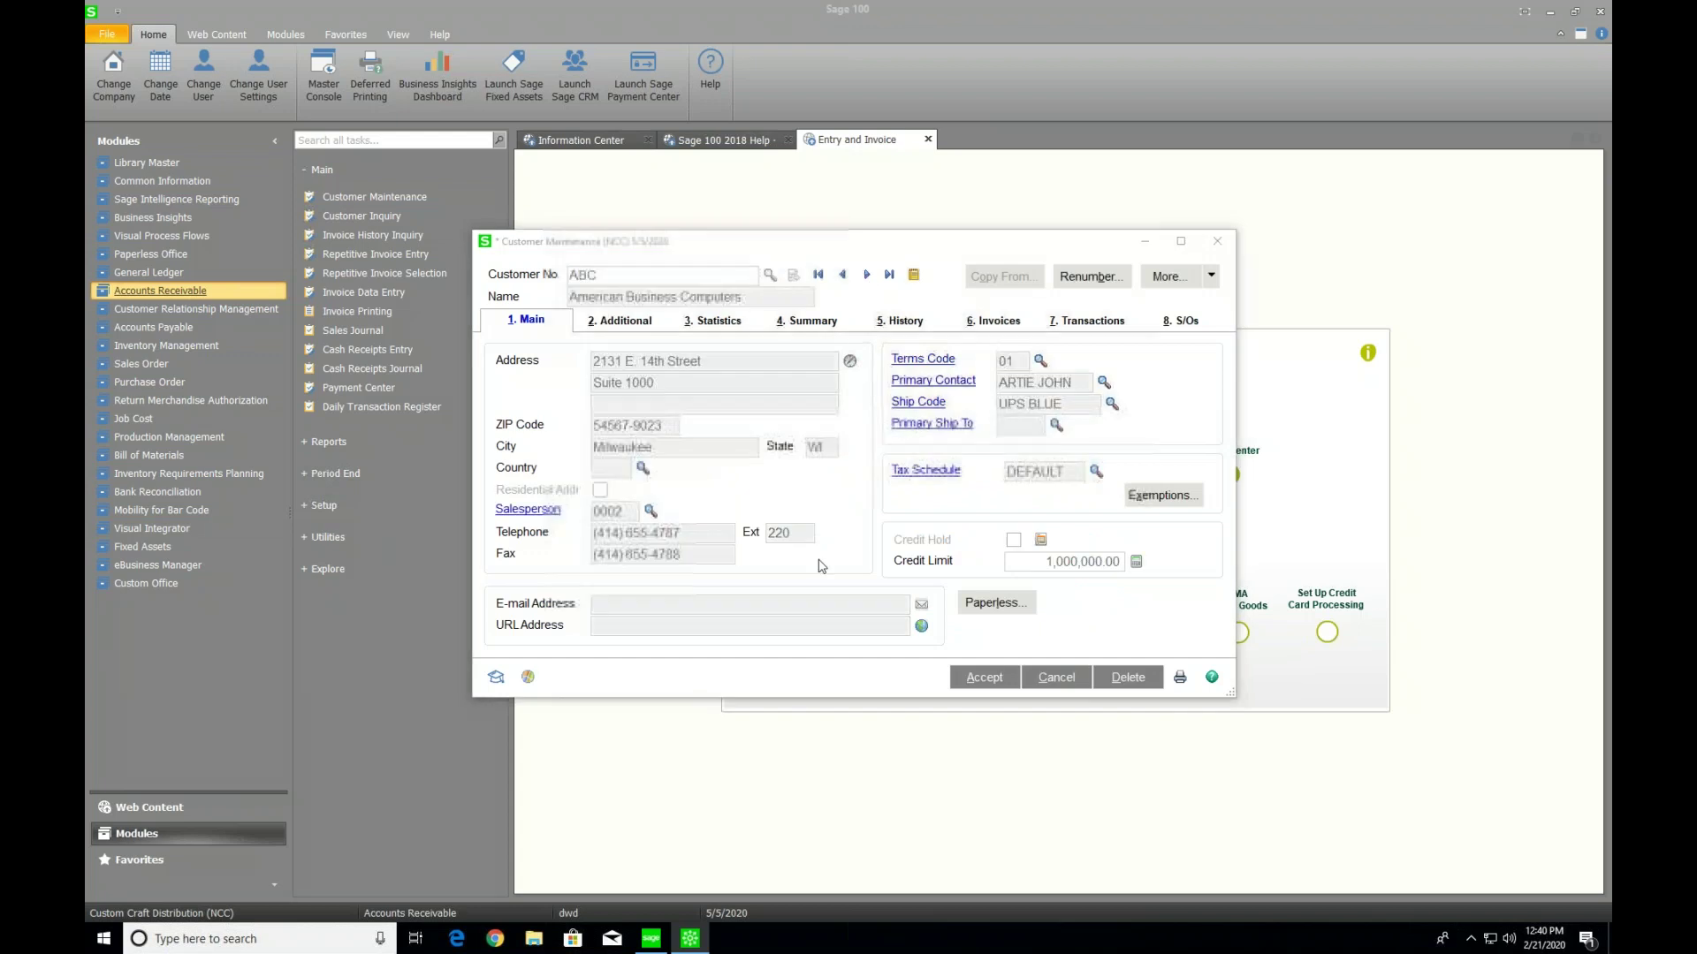
pyautogui.click(1030, 676)
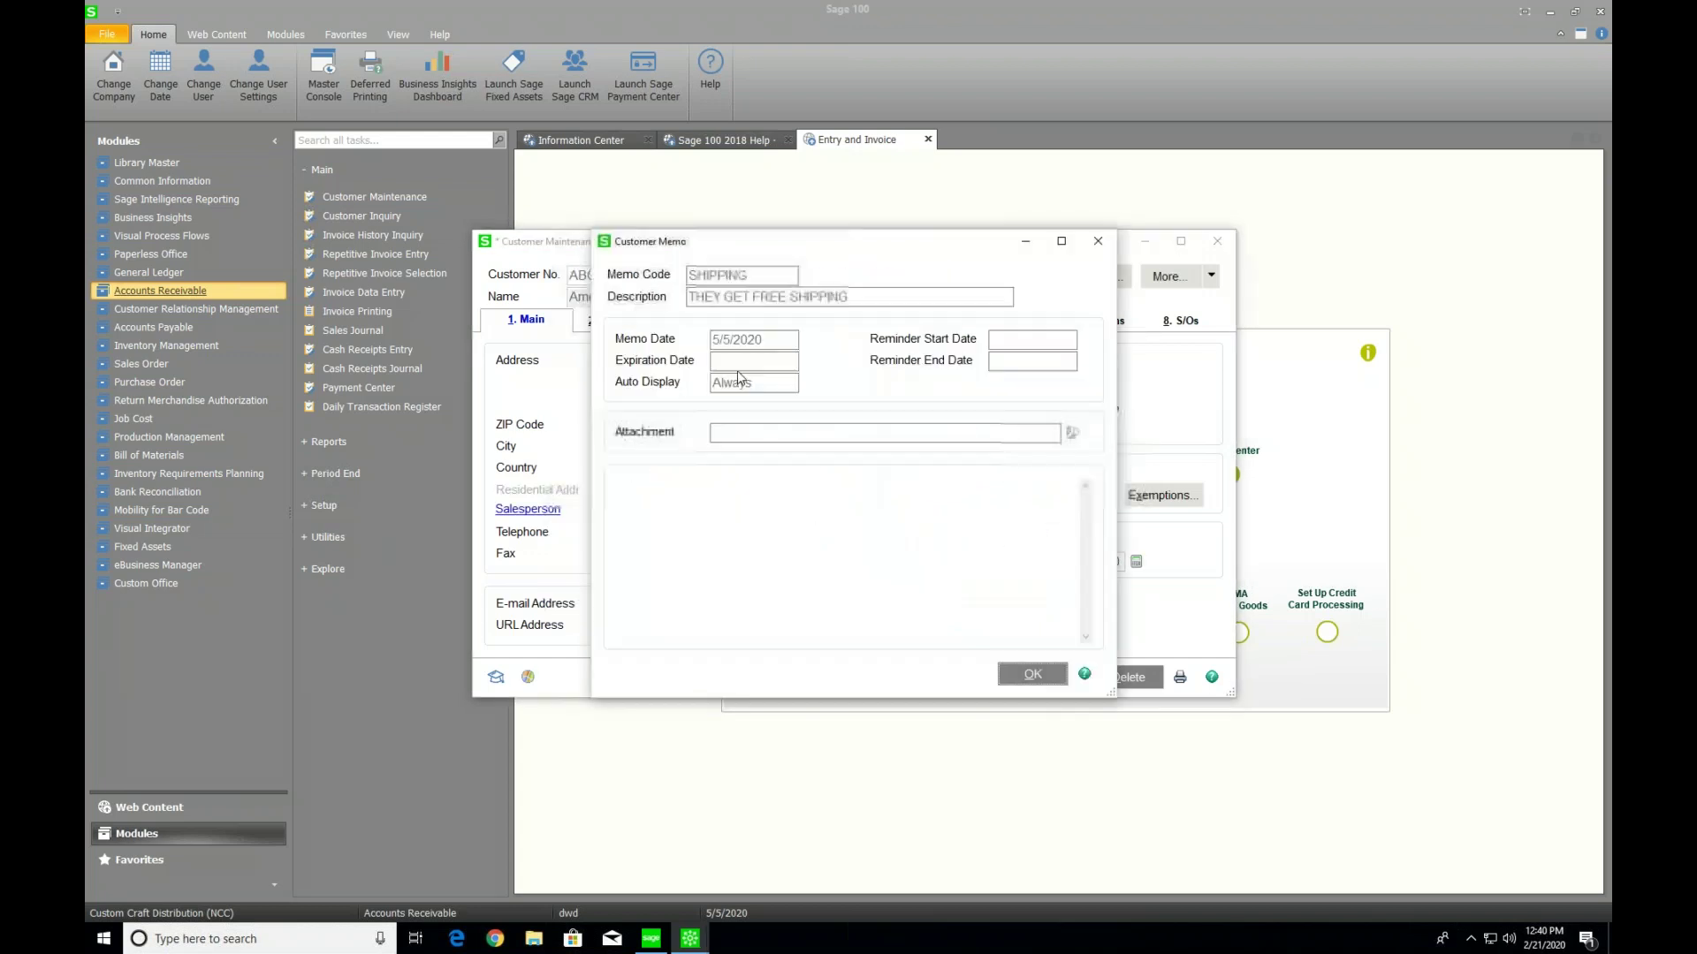
pyautogui.click(1020, 677)
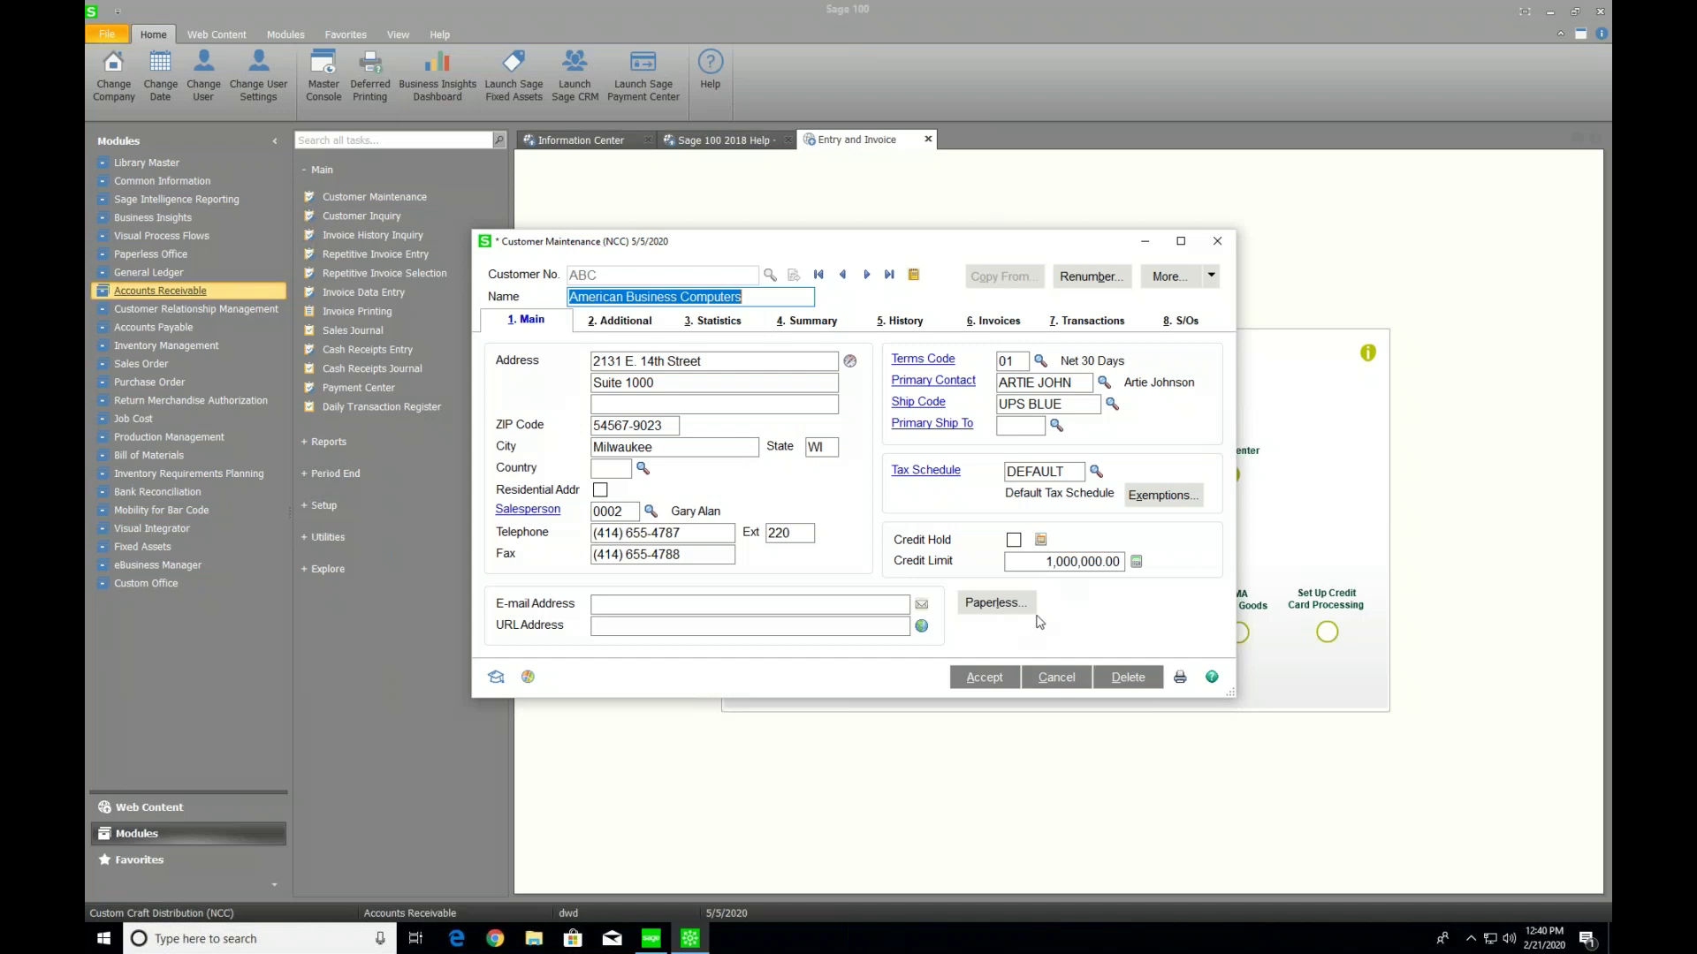
pyautogui.click(1005, 607)
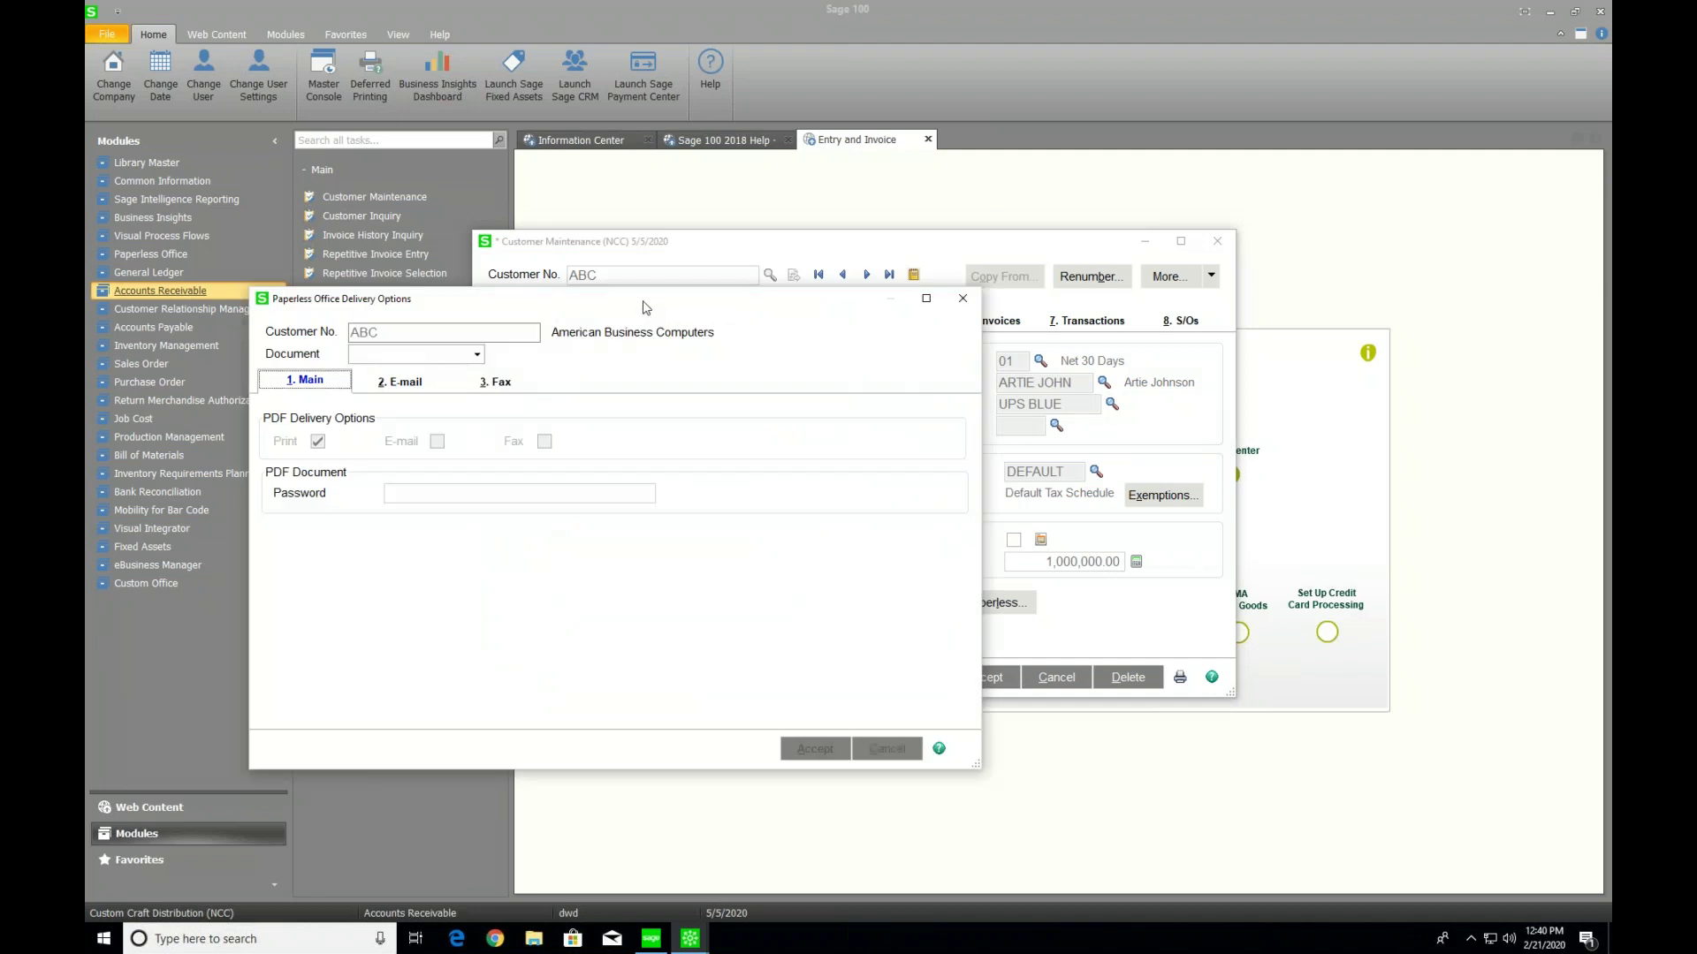
# Choose S/O Order as the document, keeping Print and E-mail delivery, and view its E-mail options
pyautogui.moveTo(645, 307); pyautogui.dragTo(890, 290)
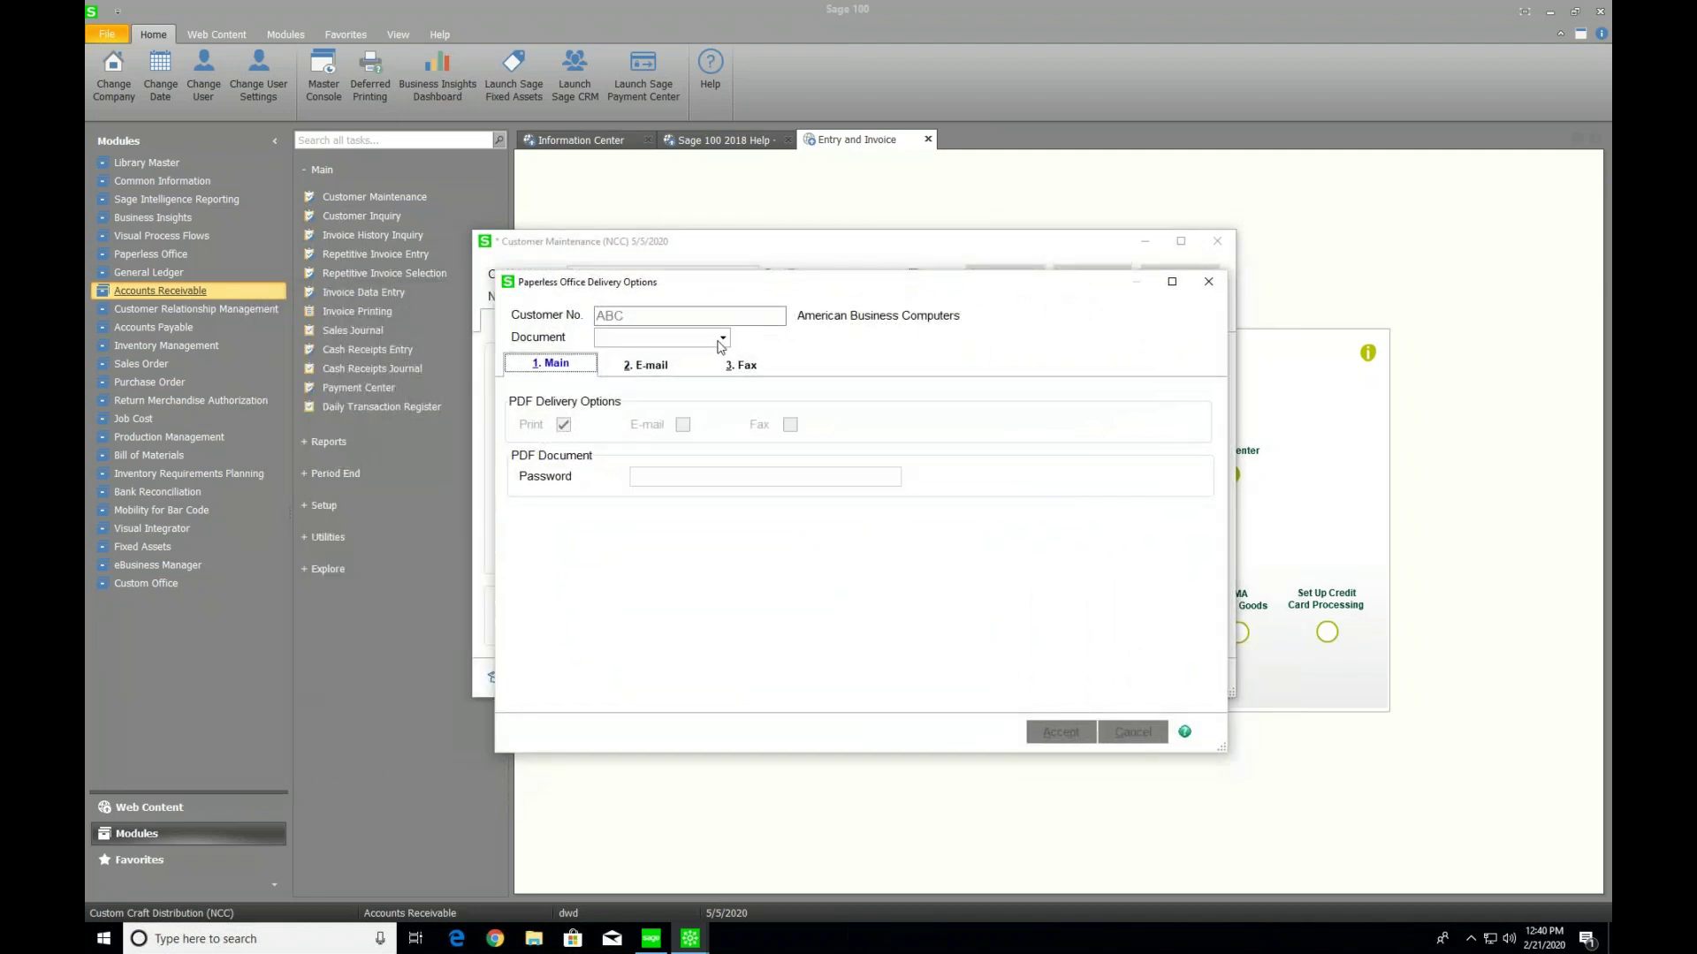
pyautogui.click(723, 342)
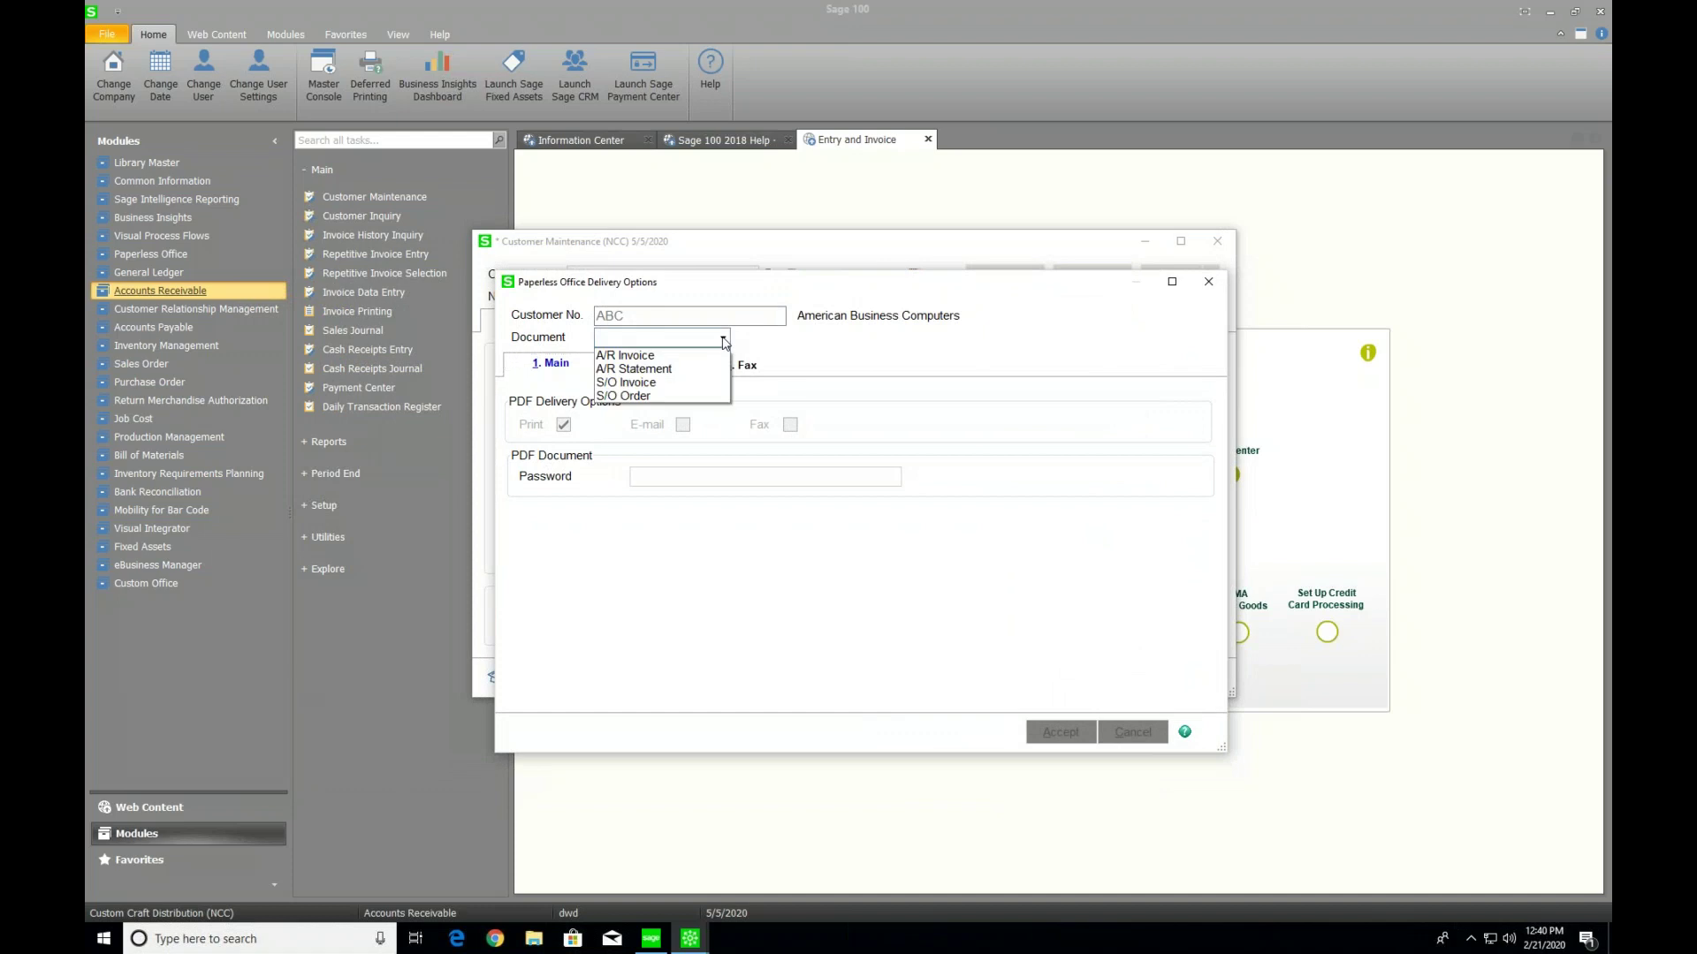
pyautogui.click(647, 396)
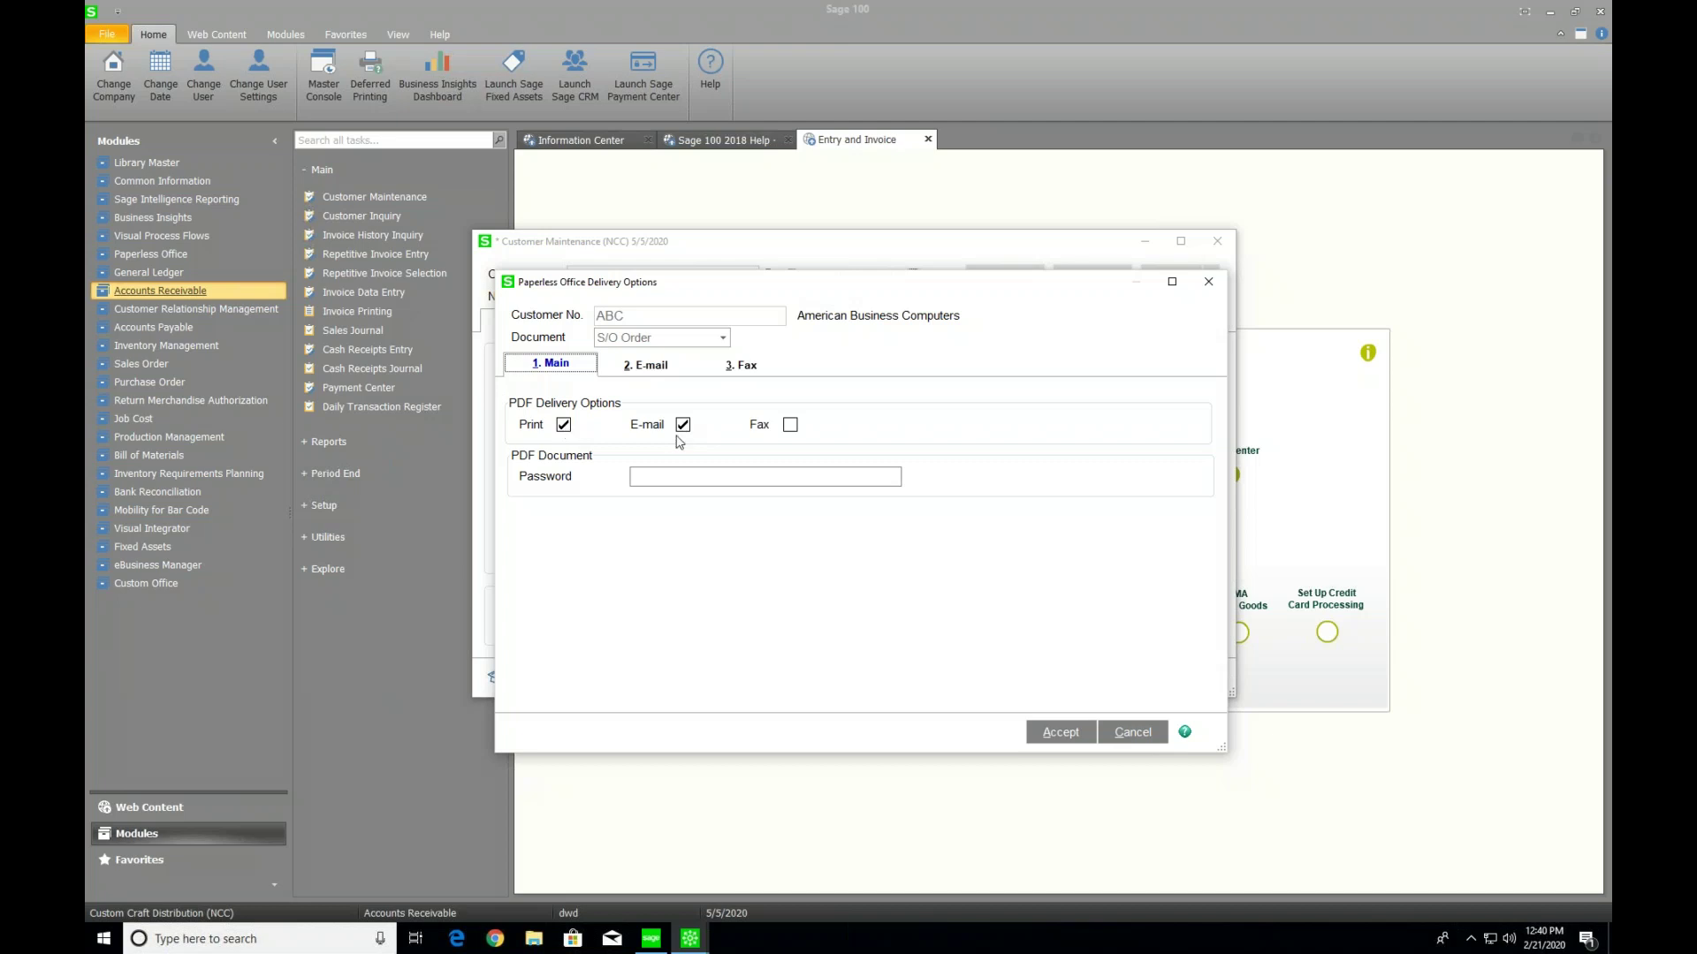
pyautogui.click(647, 371)
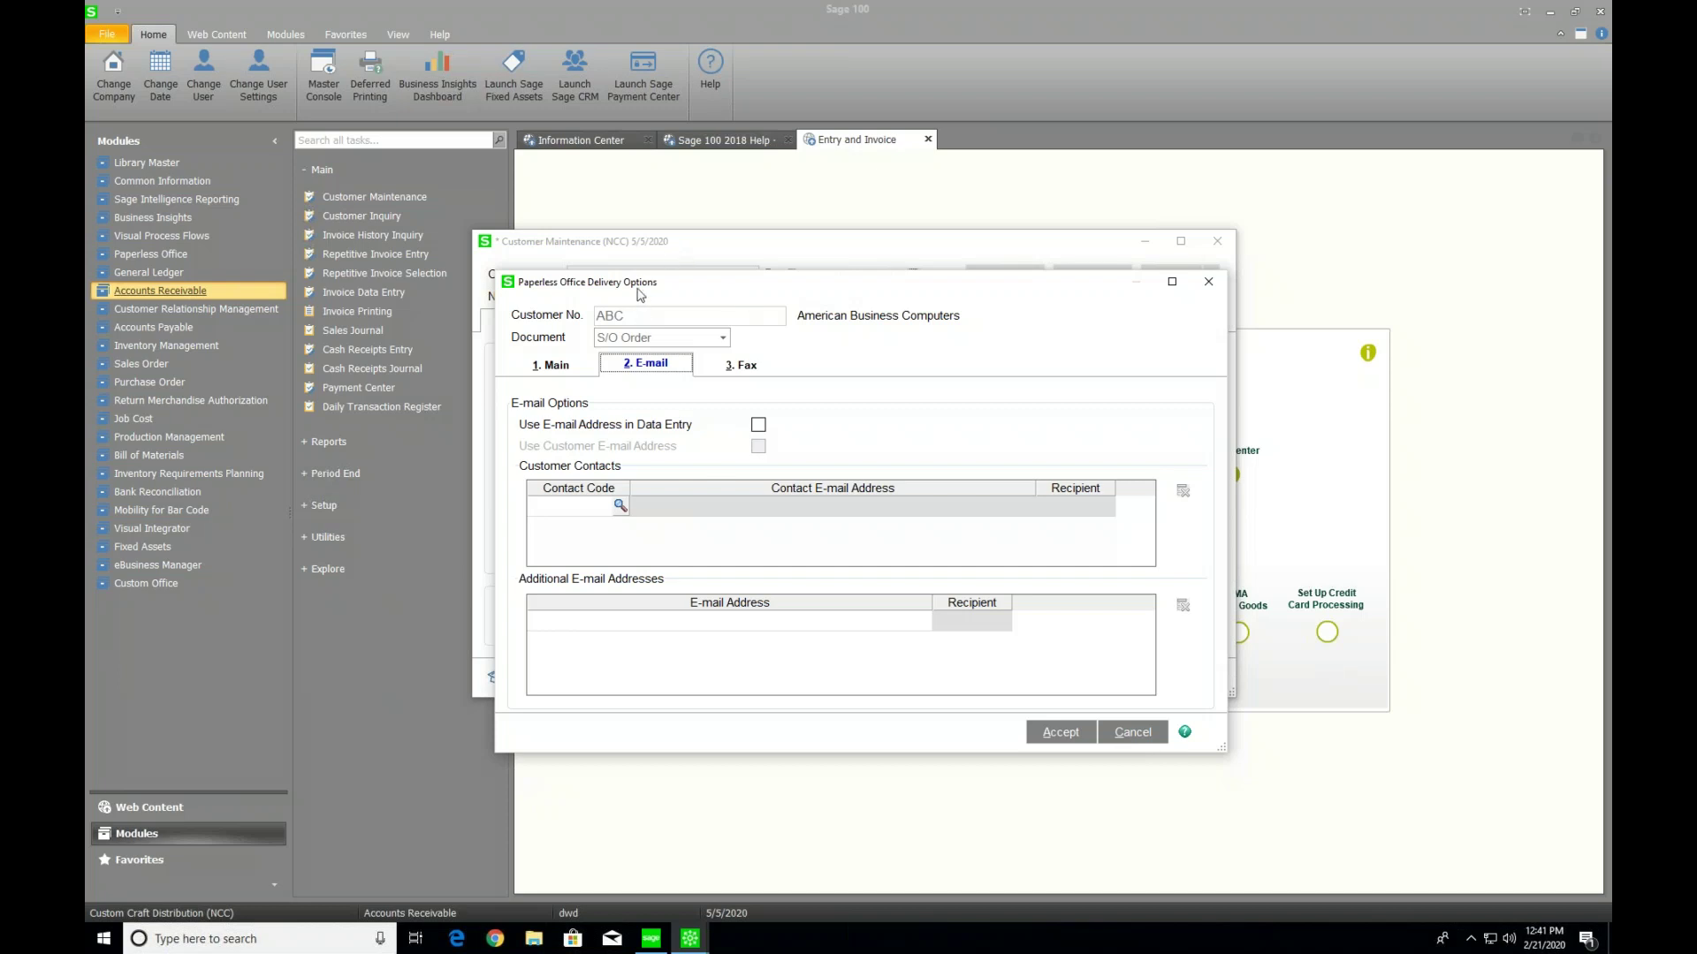
# Enter the customer's additional e-mail address in the grid so it defaults to a To recipient
pyautogui.click(629, 624)
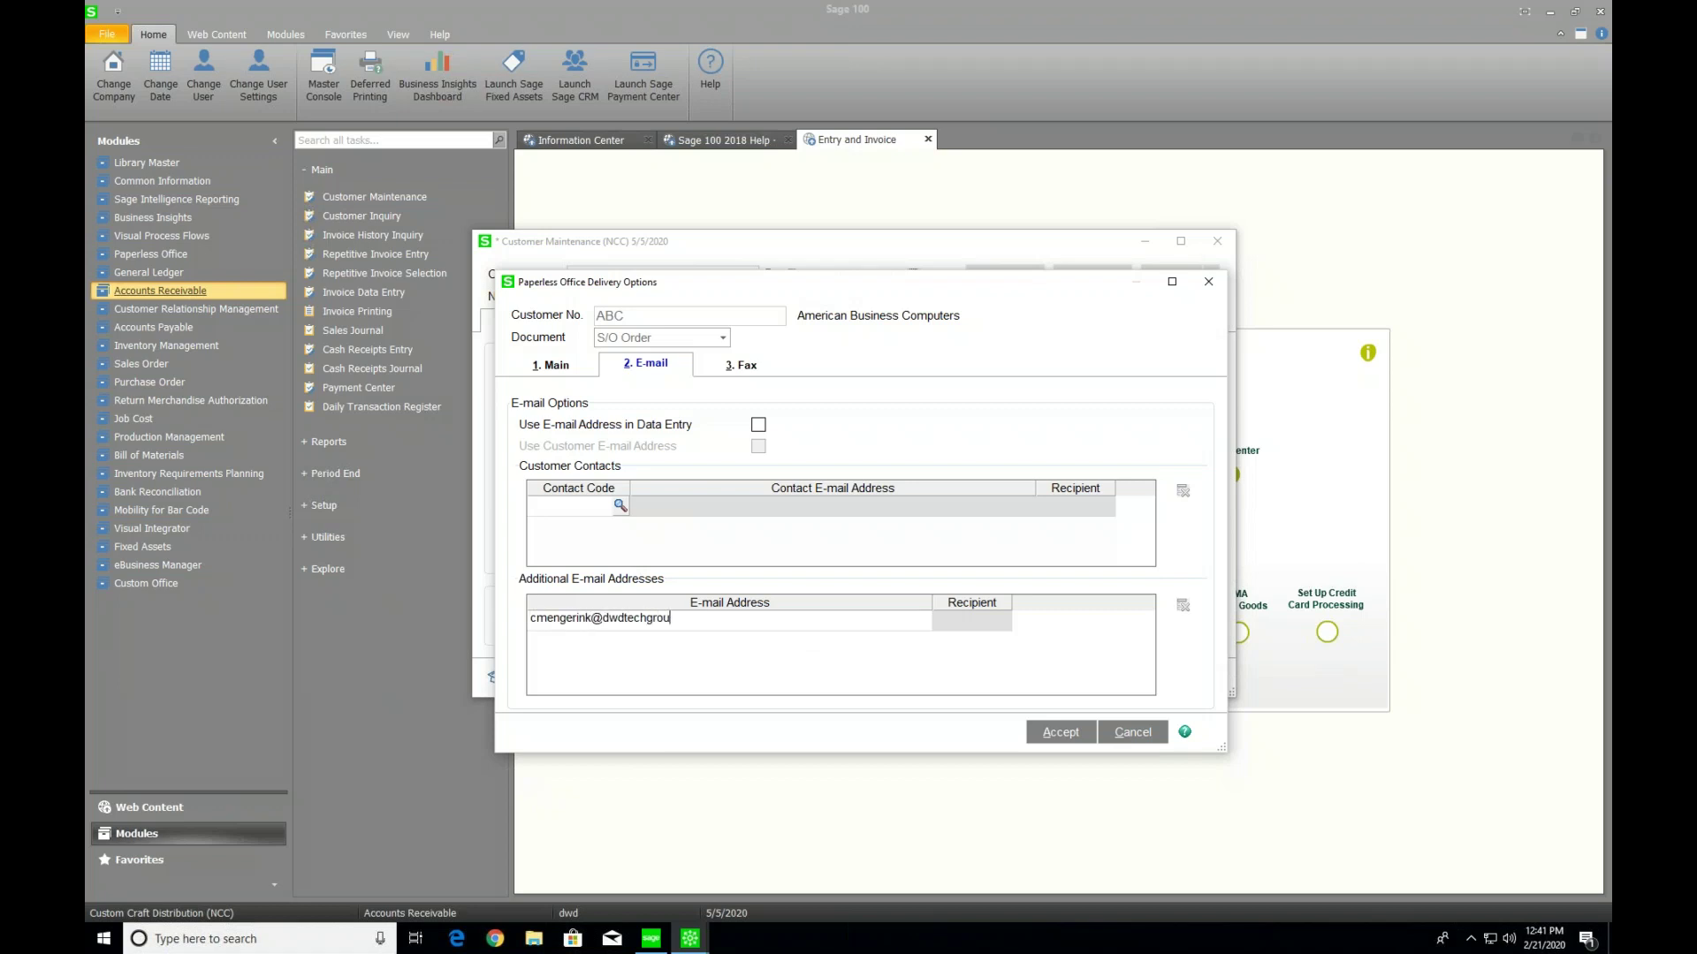
pyautogui.press('Tab')
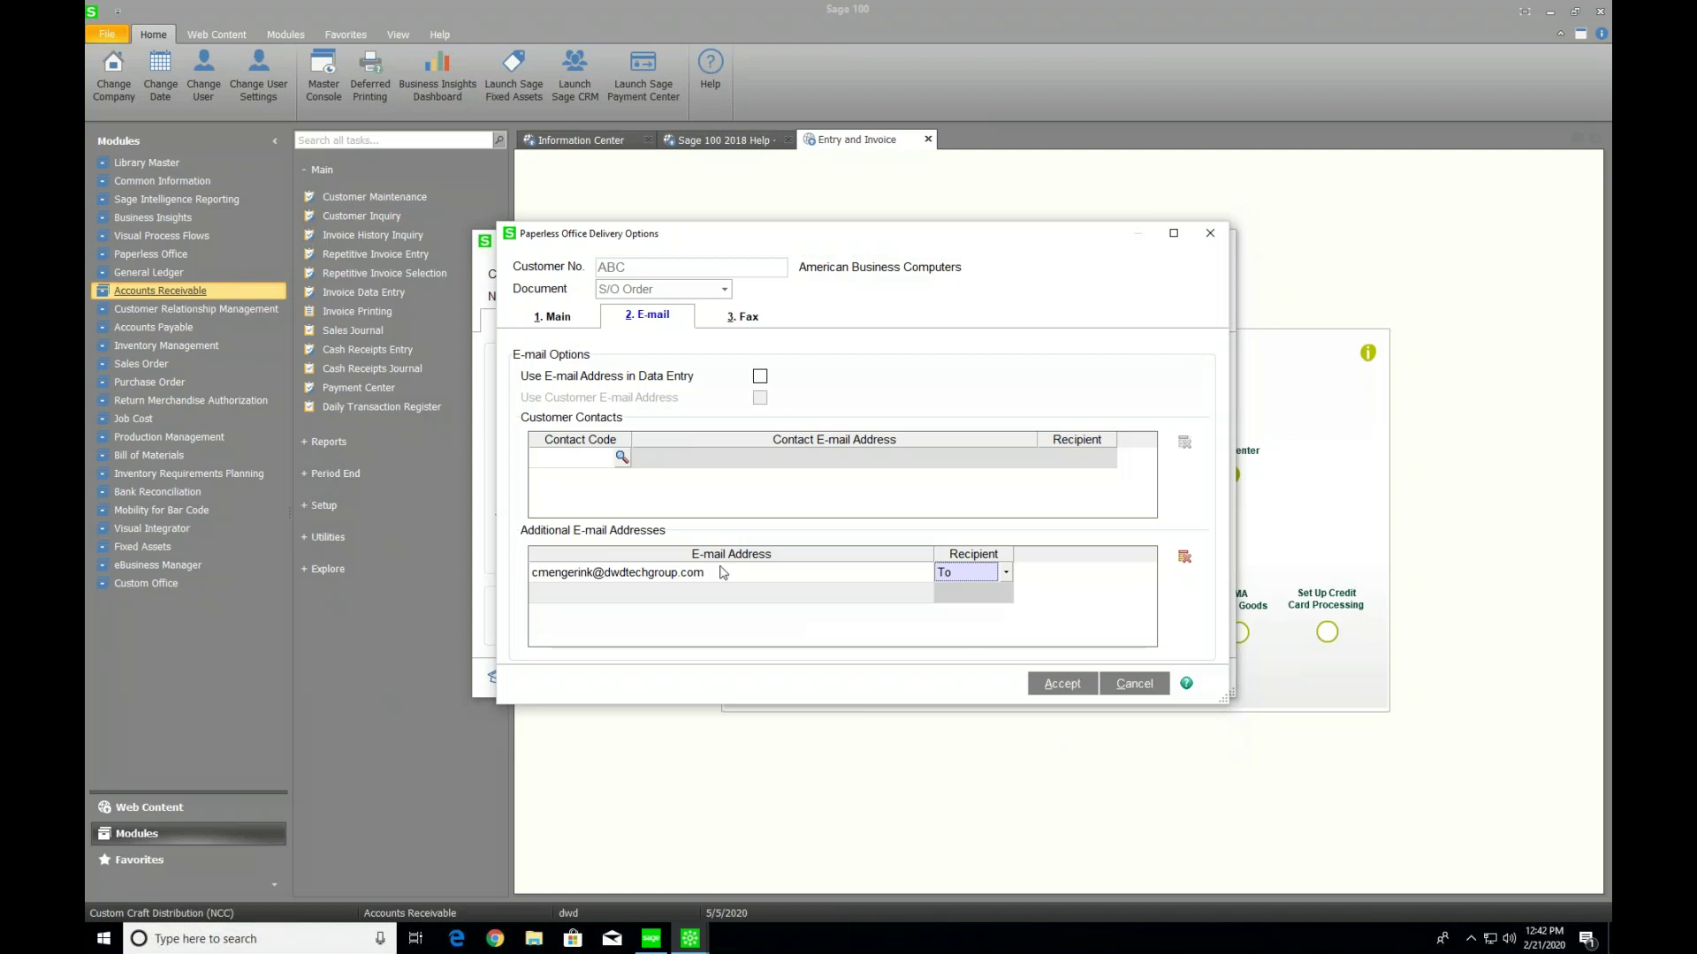
# Delete the added address, enable Use E-mail Address in Data Entry, accept, and save the customer
pyautogui.click(1184, 557)
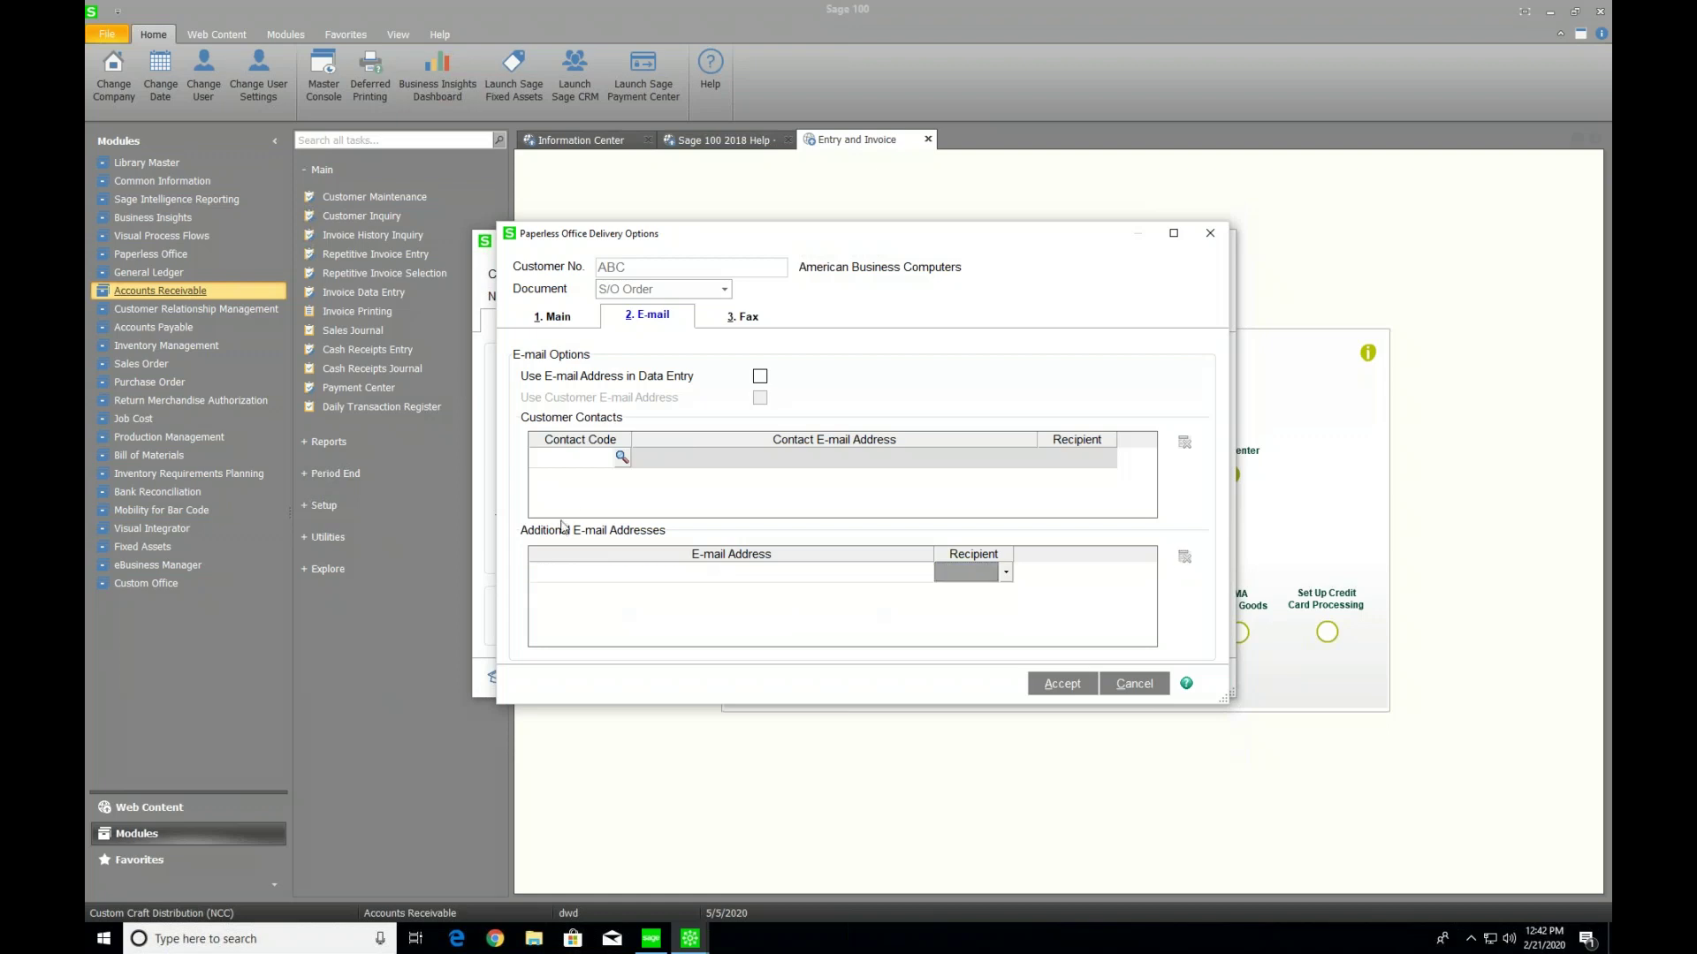
pyautogui.click(552, 315)
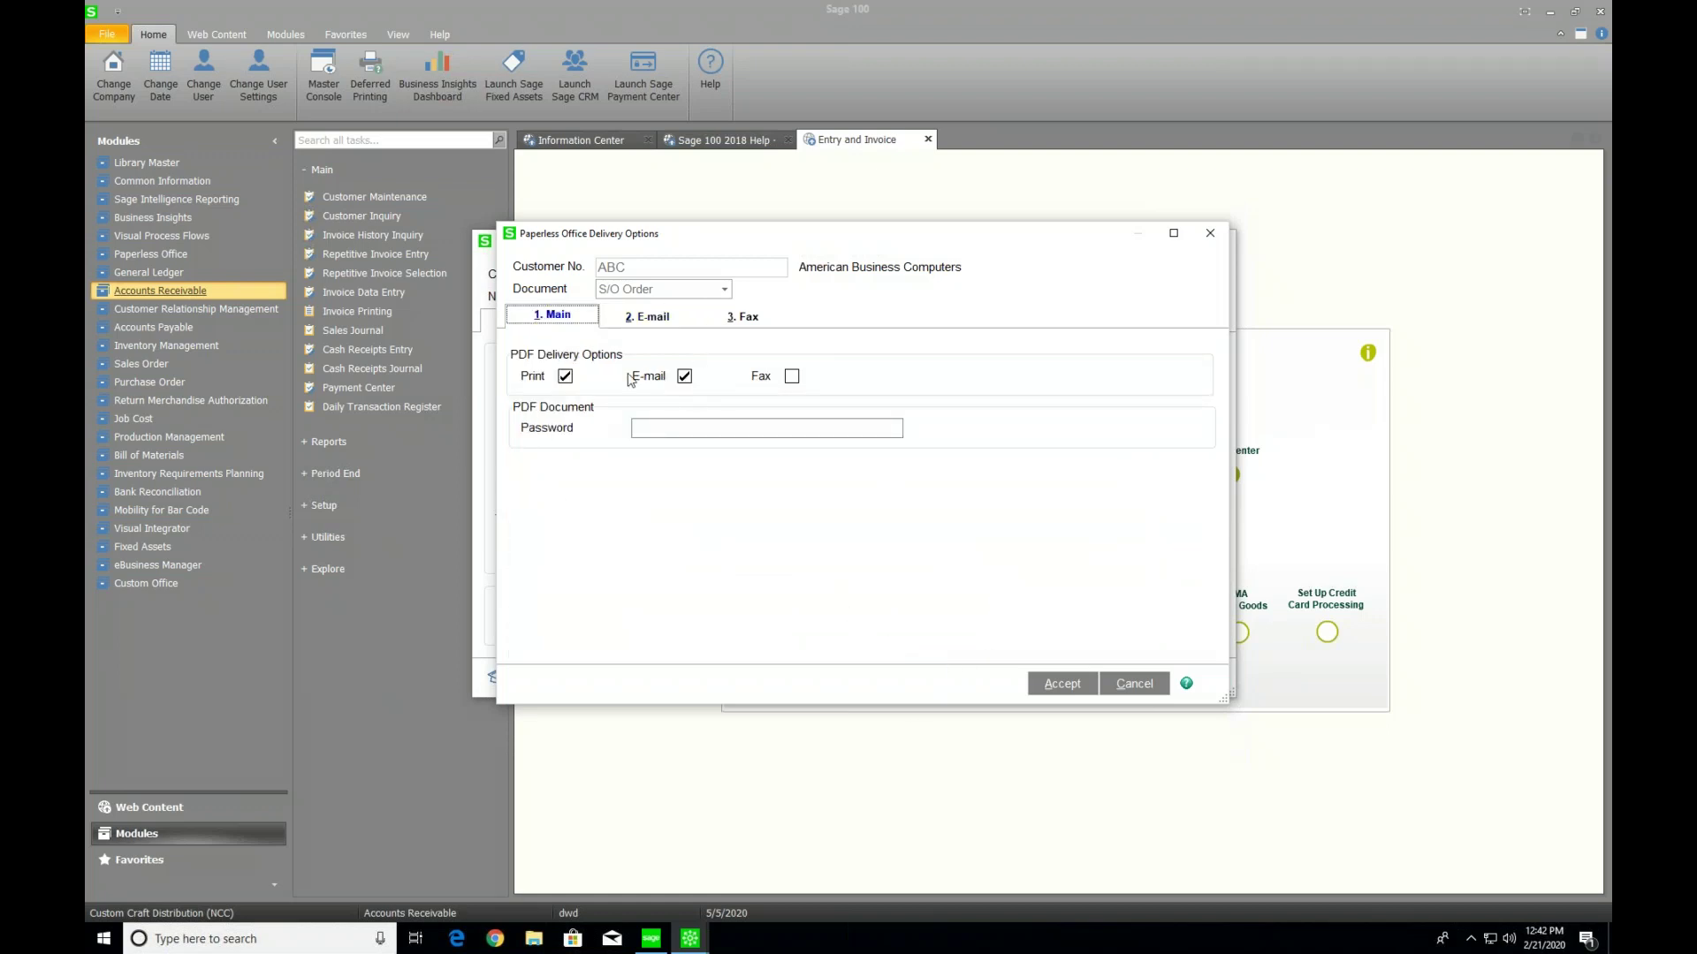
pyautogui.click(650, 318)
pyautogui.click(760, 379)
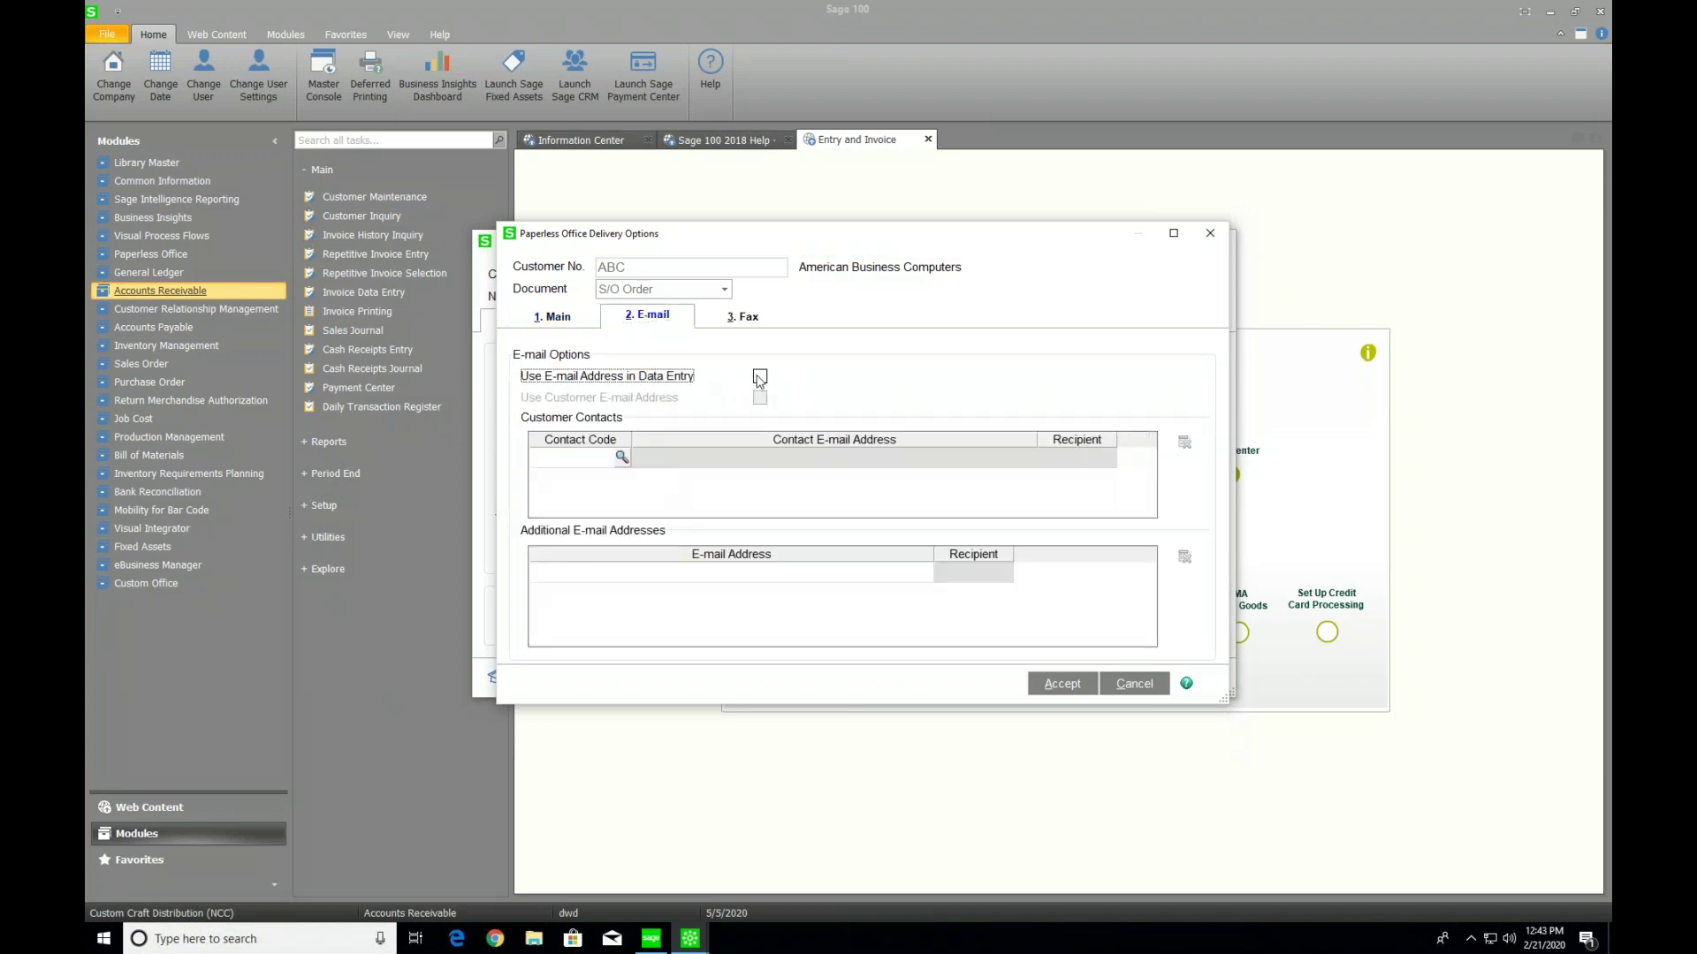
pyautogui.click(1065, 685)
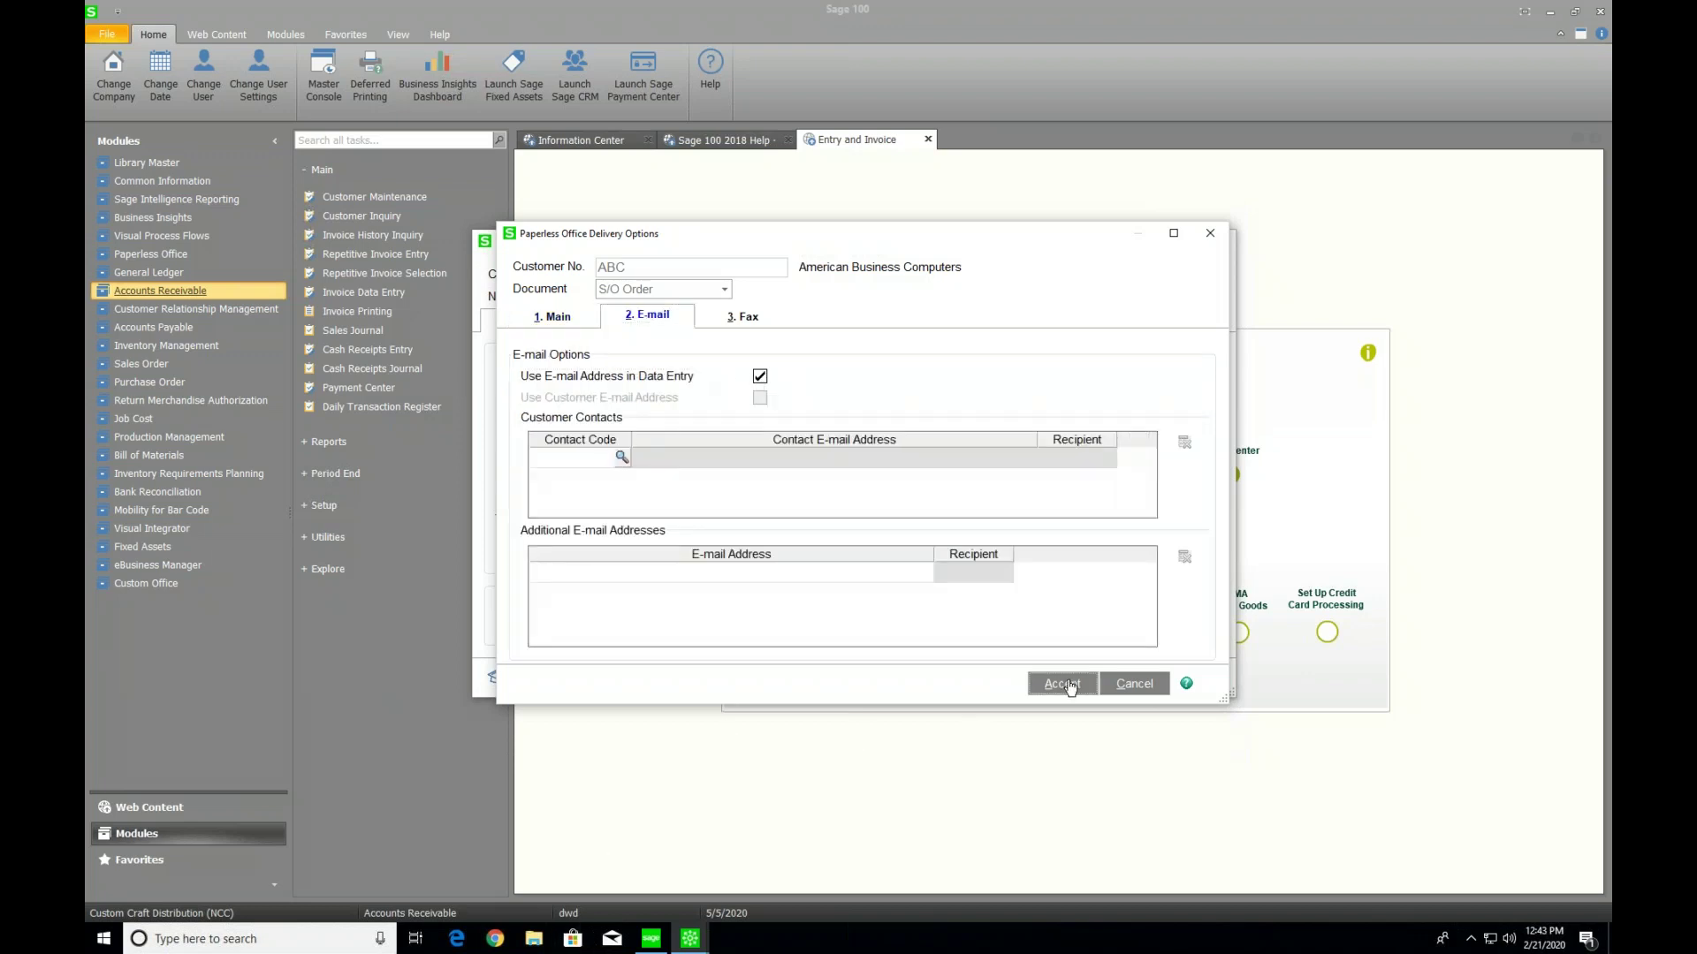
pyautogui.click(1211, 235)
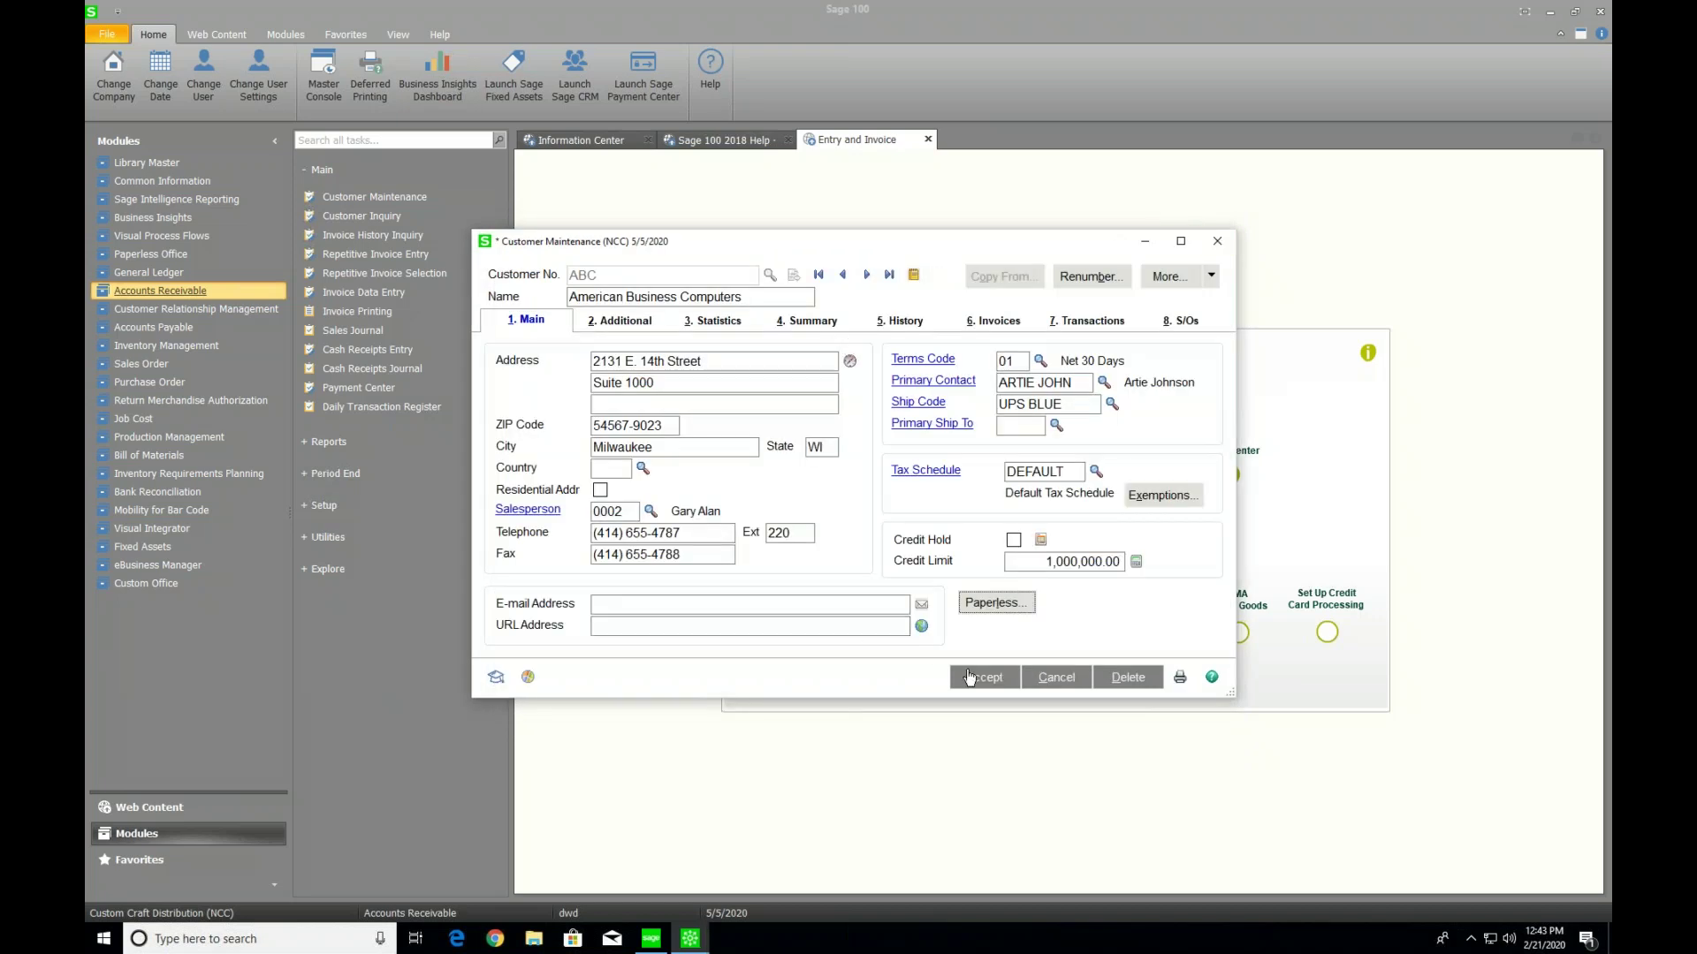
pyautogui.click(973, 681)
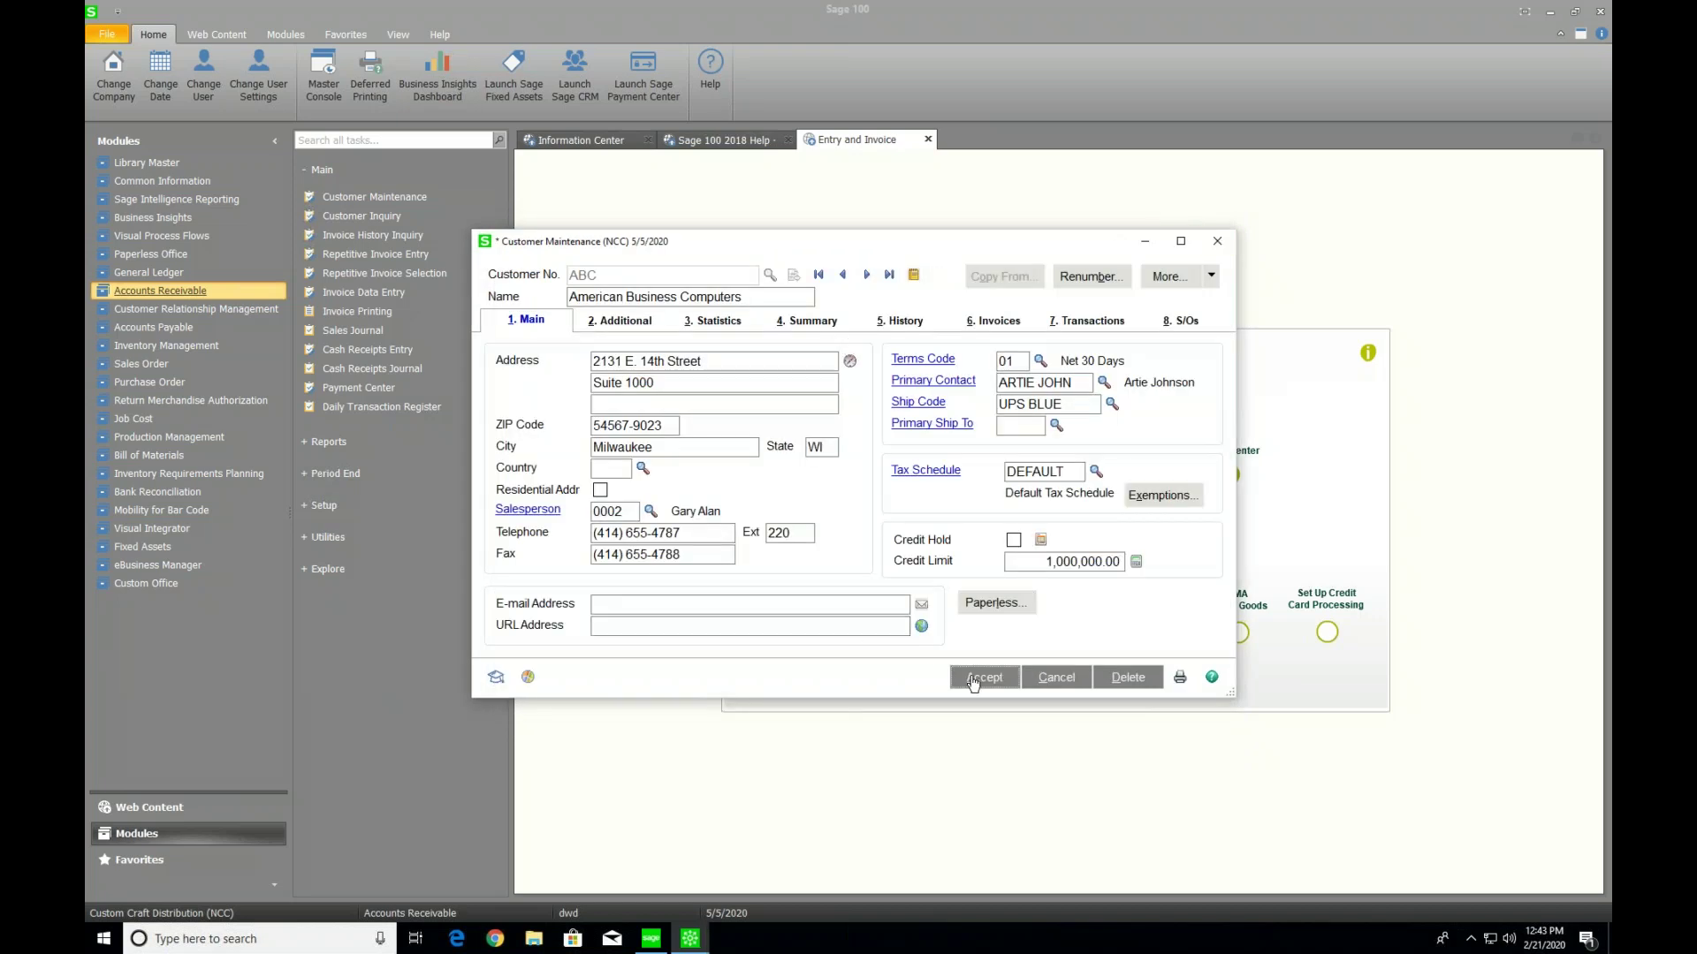
# Close Customer Maintenance, open Salesperson Maintenance, and pick salesperson 0002 from the lookup list
pyautogui.click(1211, 244)
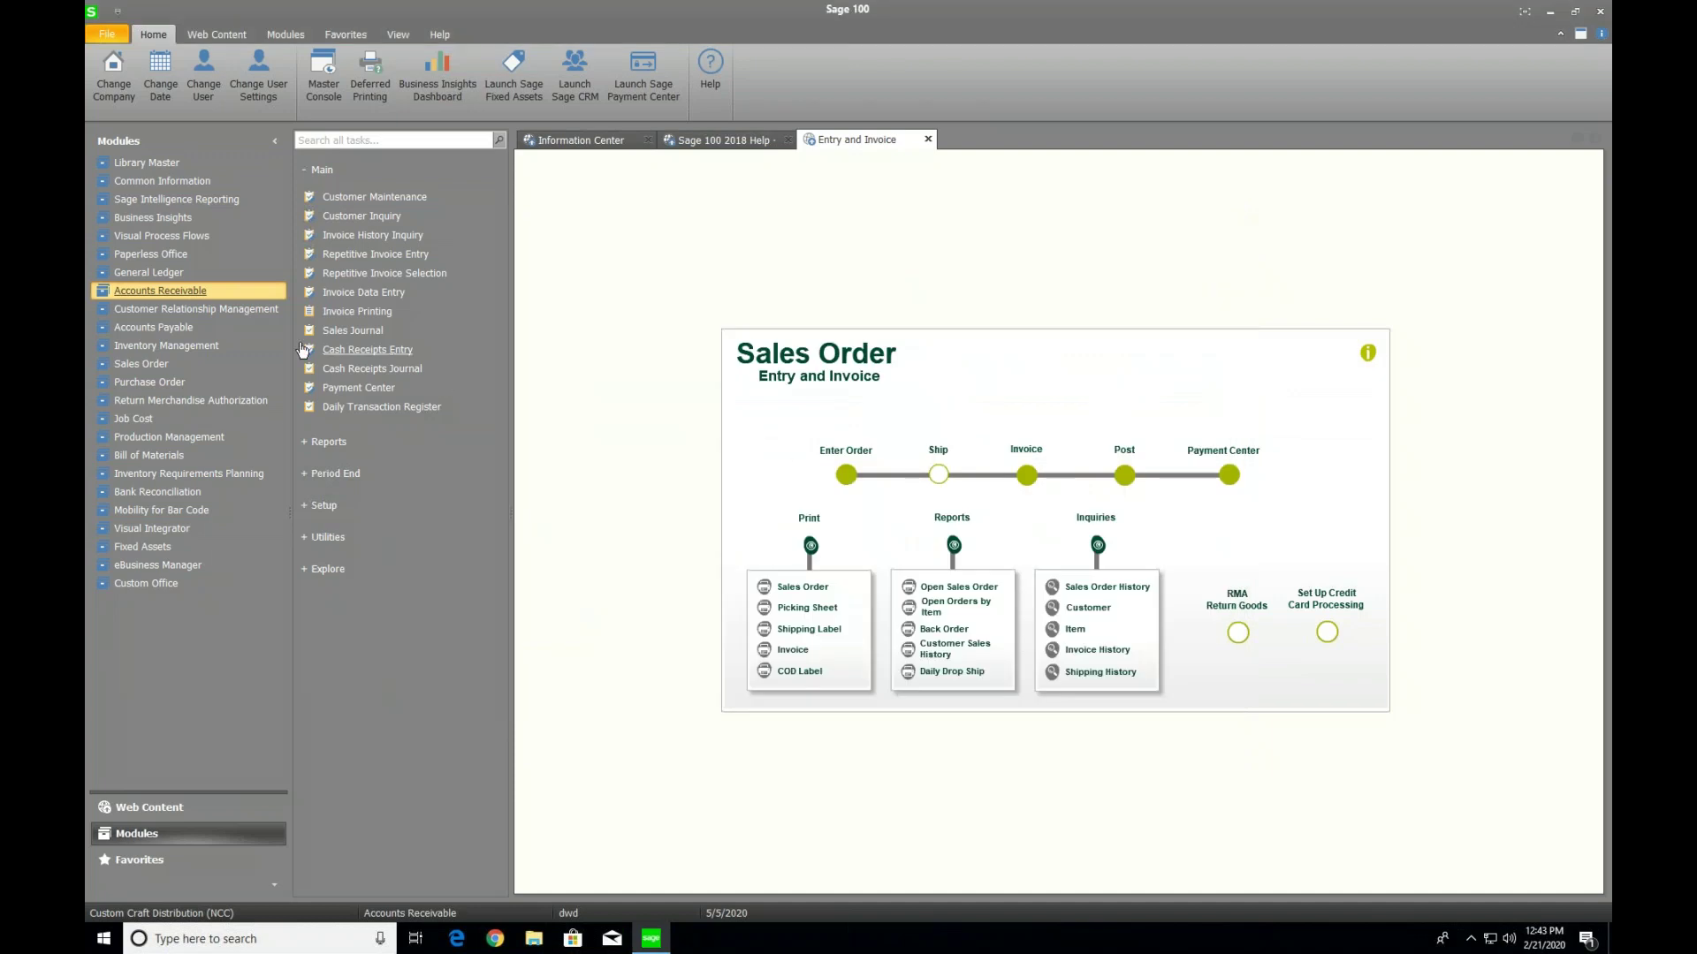
pyautogui.click(323, 506)
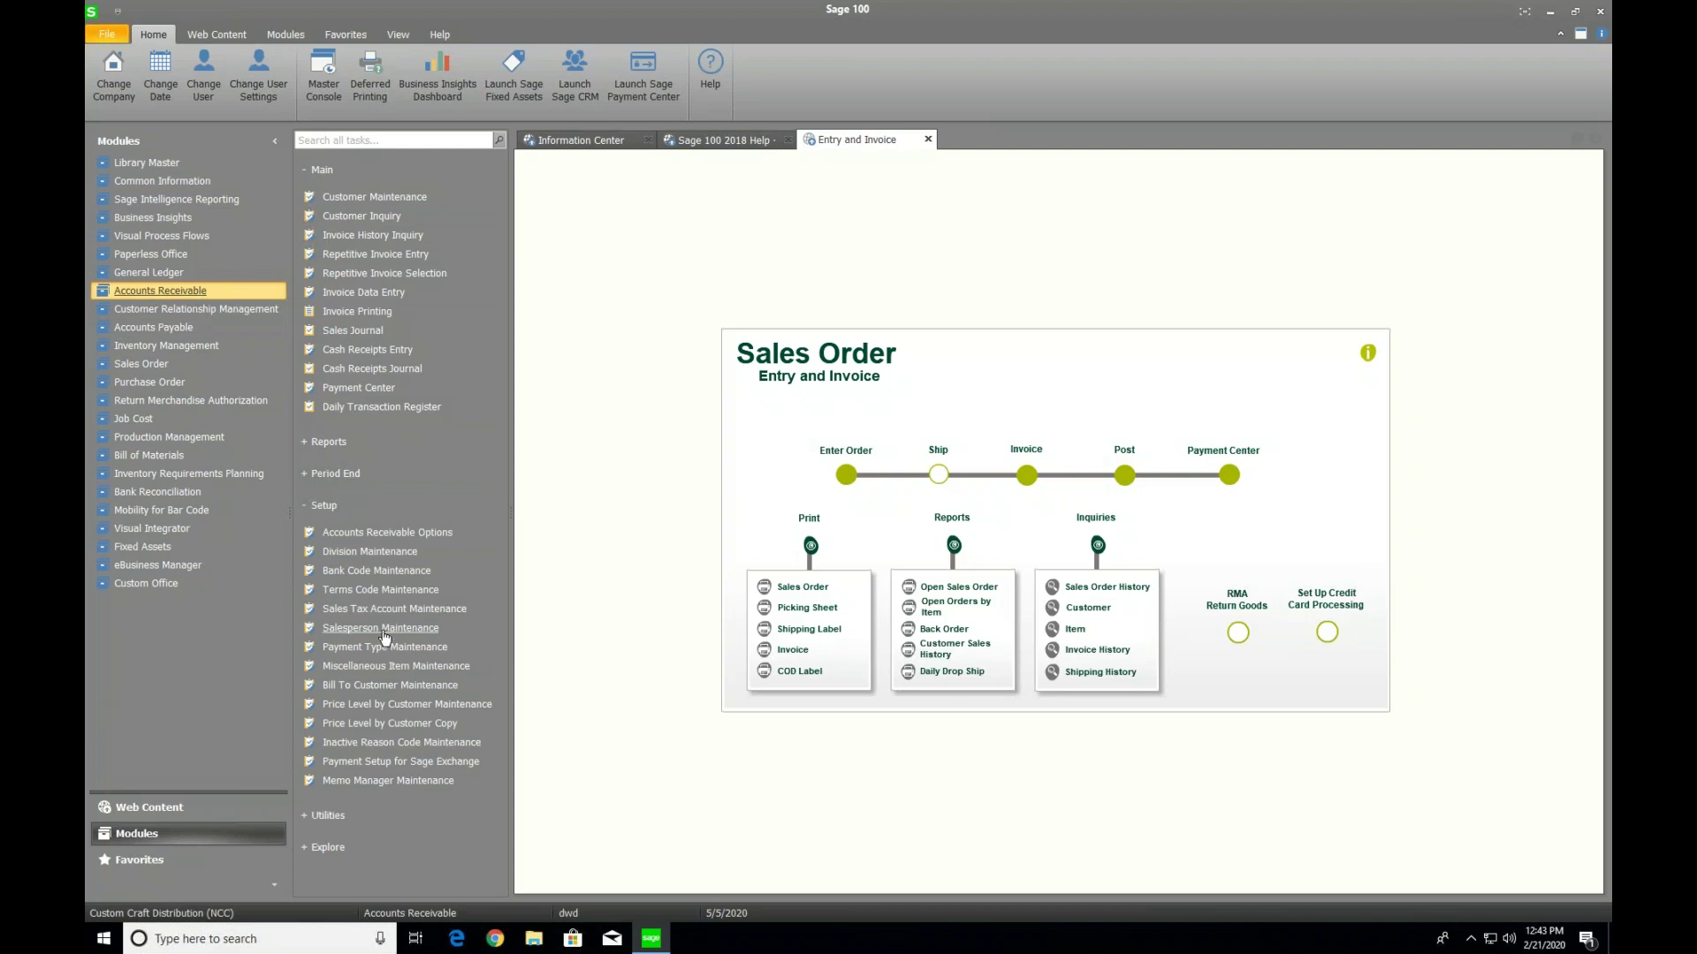
pyautogui.click(382, 629)
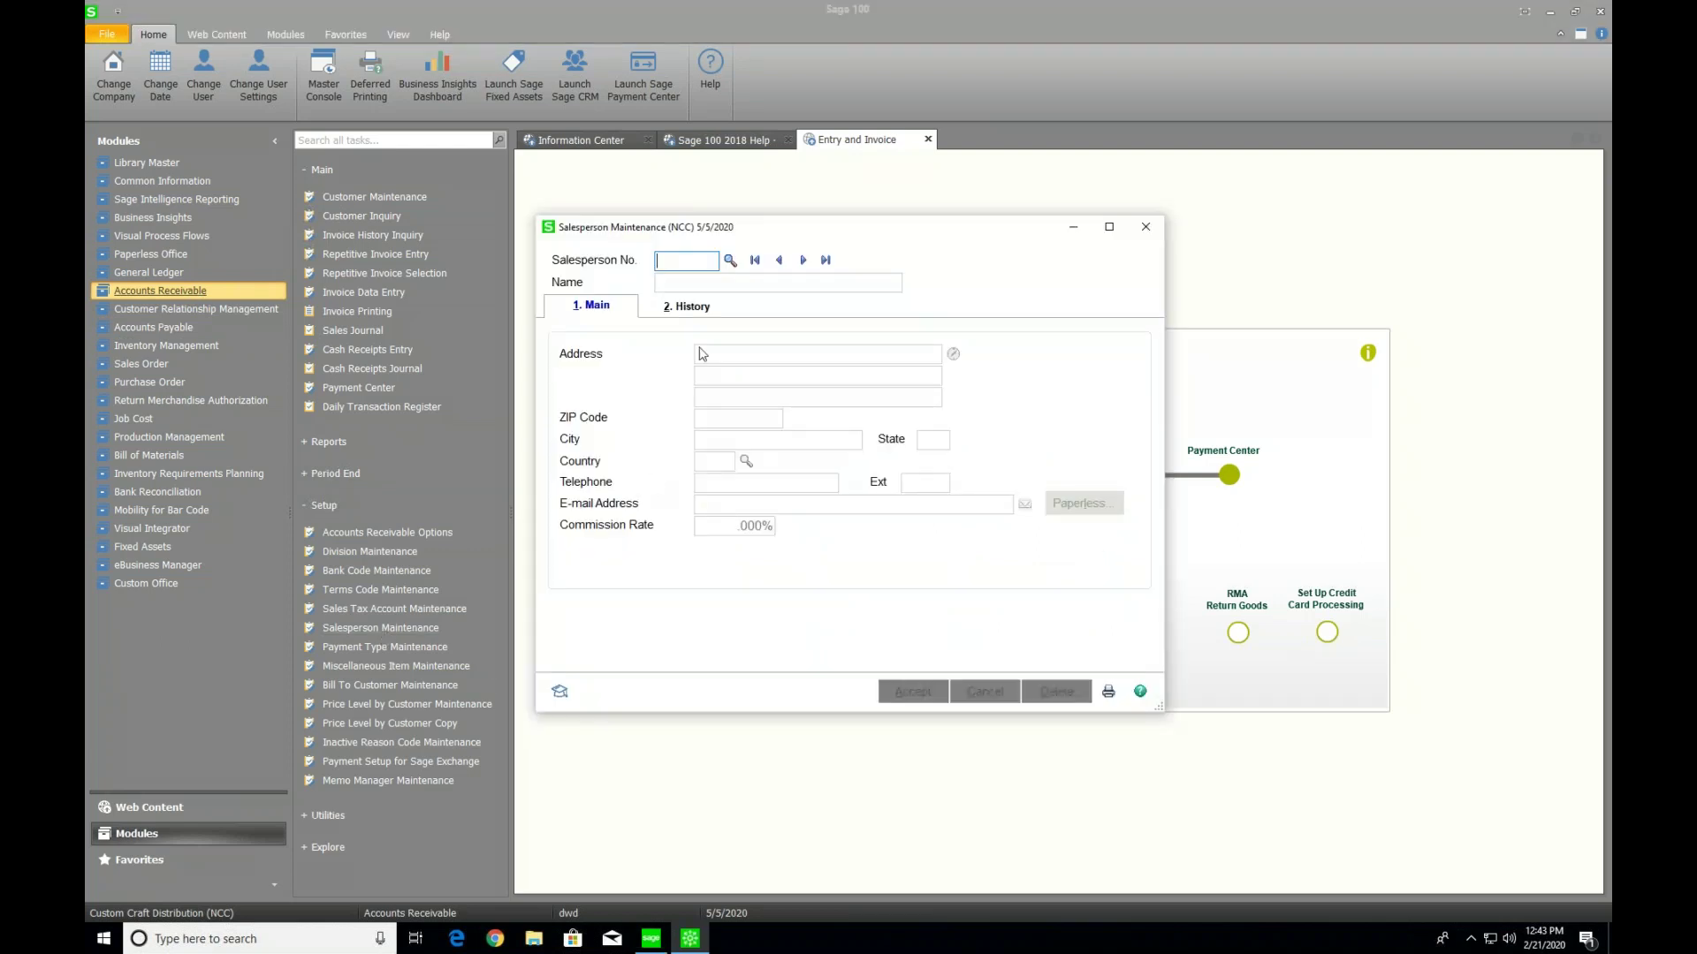
pyautogui.click(730, 260)
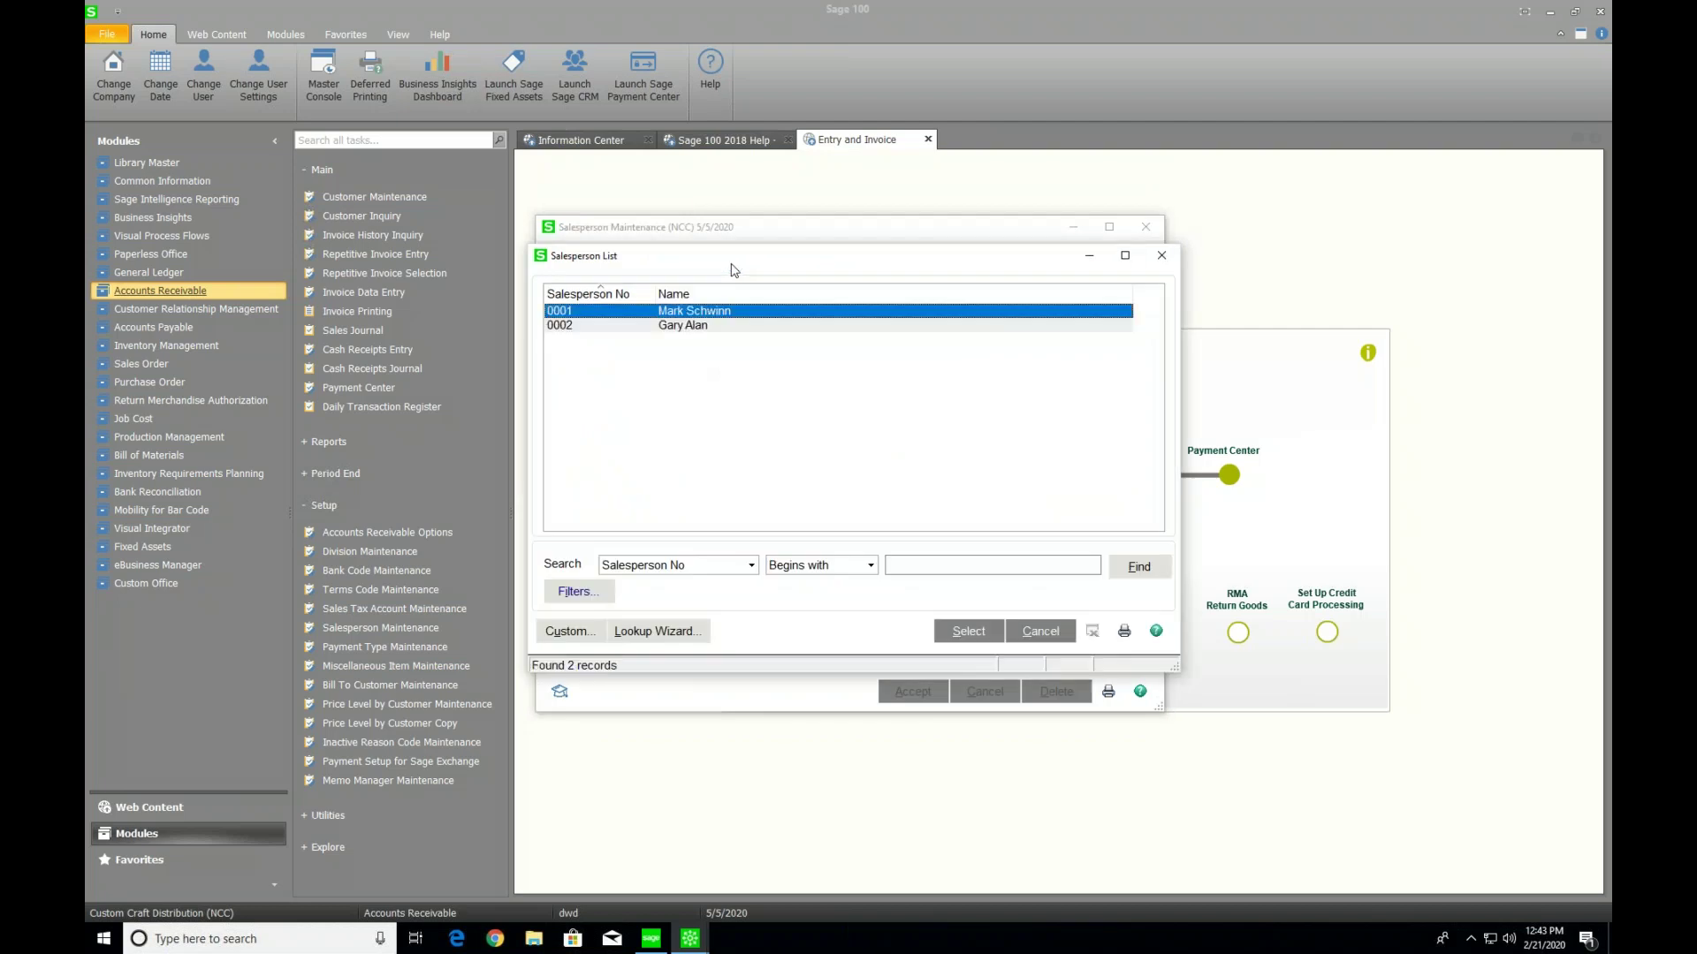
pyautogui.click(683, 327)
# Load salesperson 0002, enter the salesperson's e-mail address, and open their Paperless delivery options
pyautogui.doubleClick(683, 327)
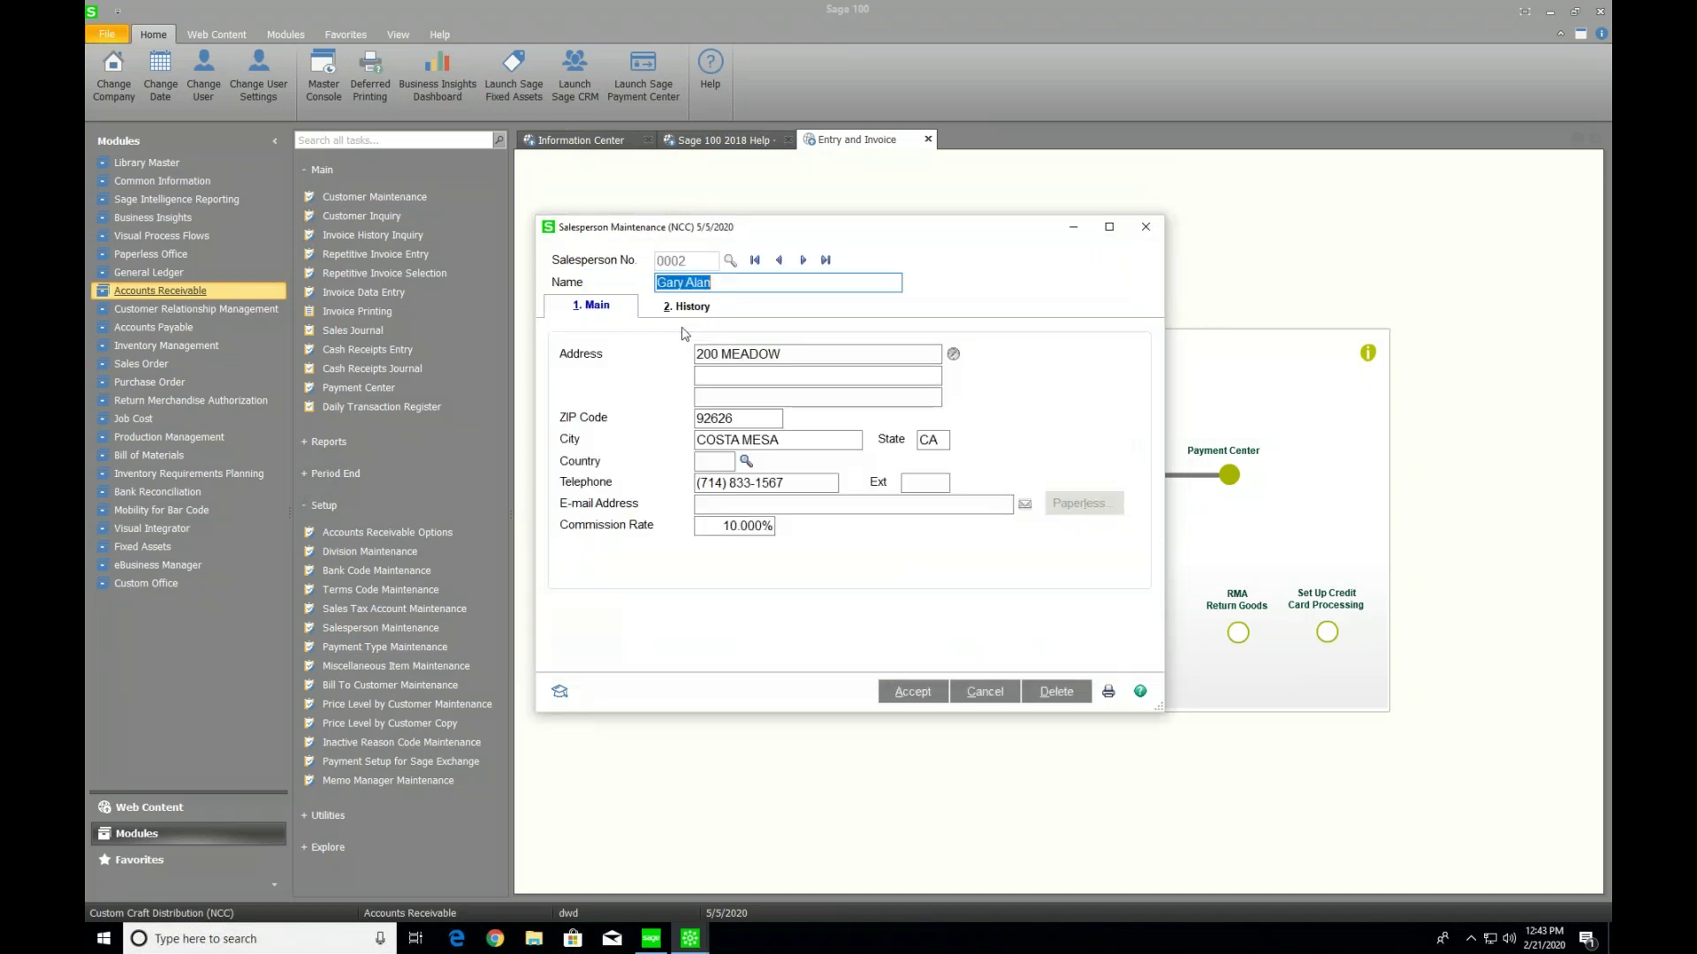
pyautogui.click(732, 505)
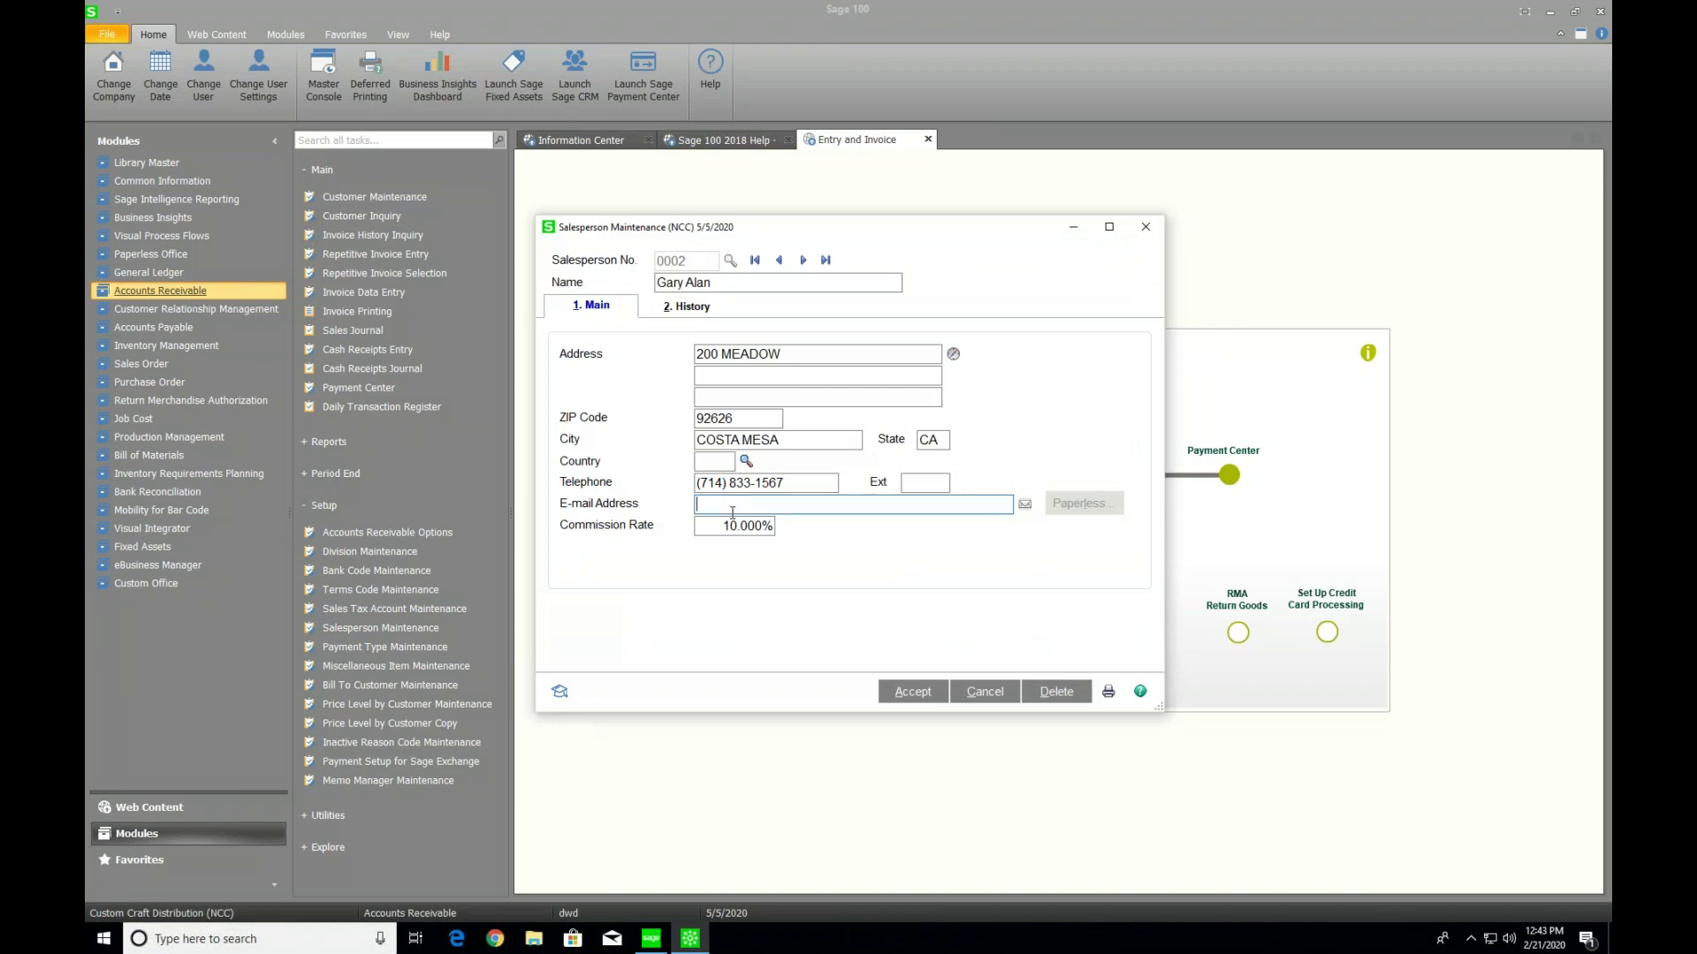
pyautogui.press('Tab')
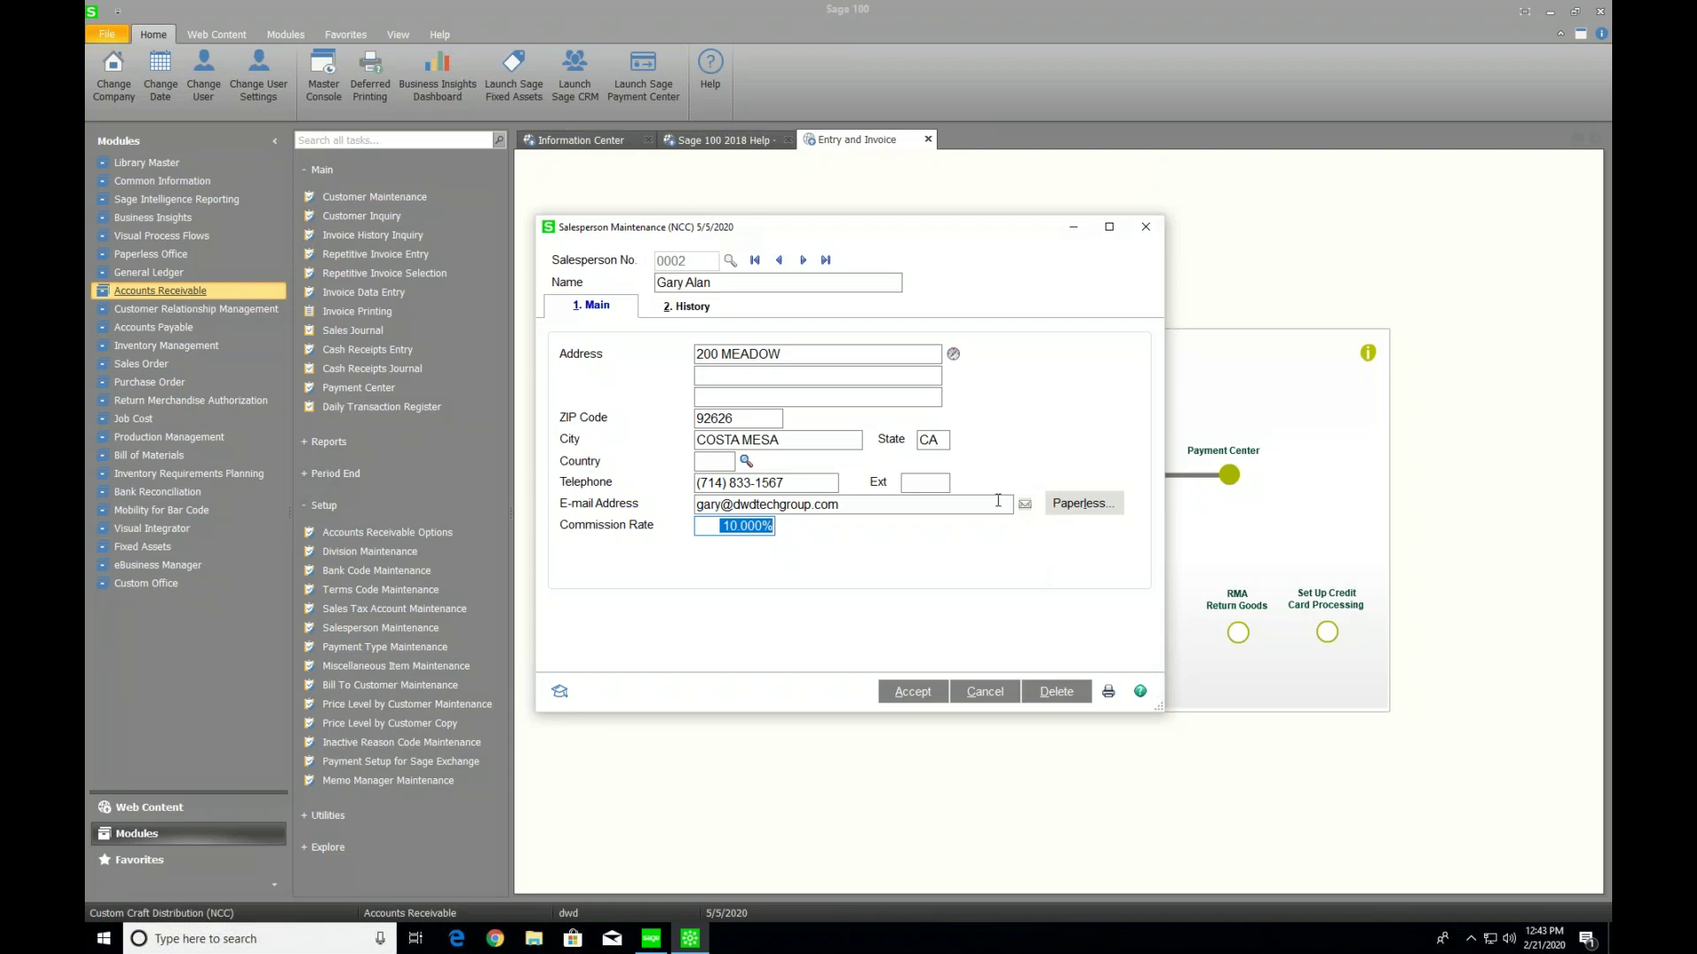
pyautogui.click(1084, 503)
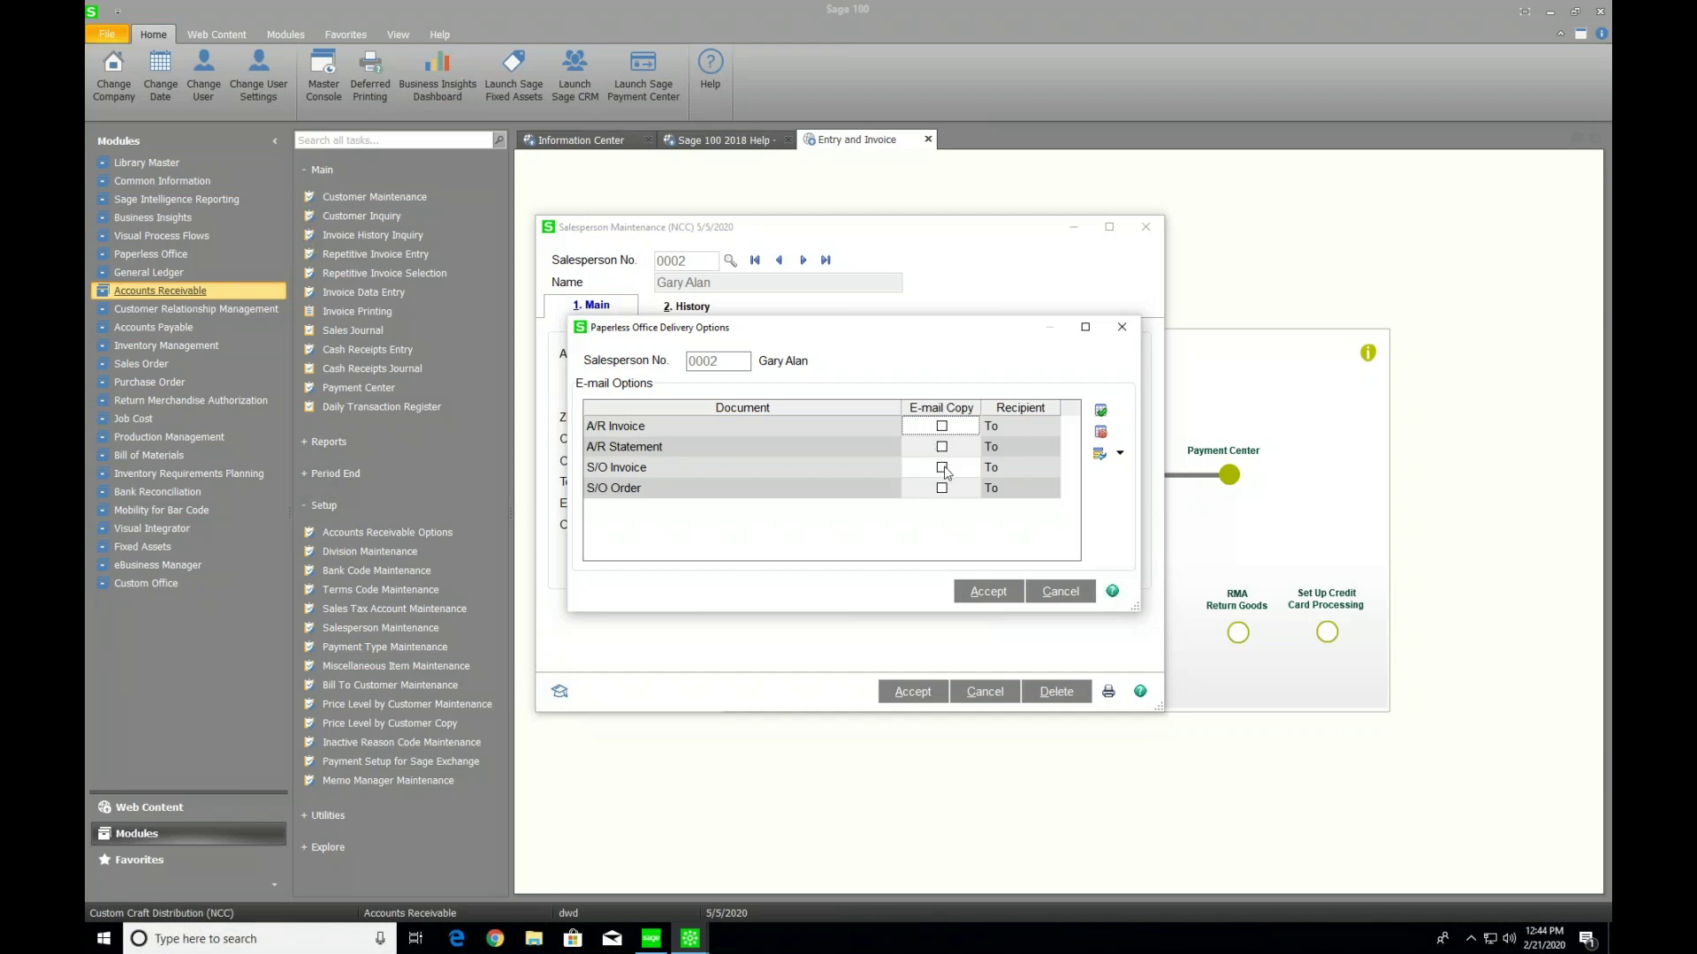
# Check E-mail Copy for S/O Order with Recipient set to Bcc, then accept and save the salesperson
pyautogui.click(942, 488)
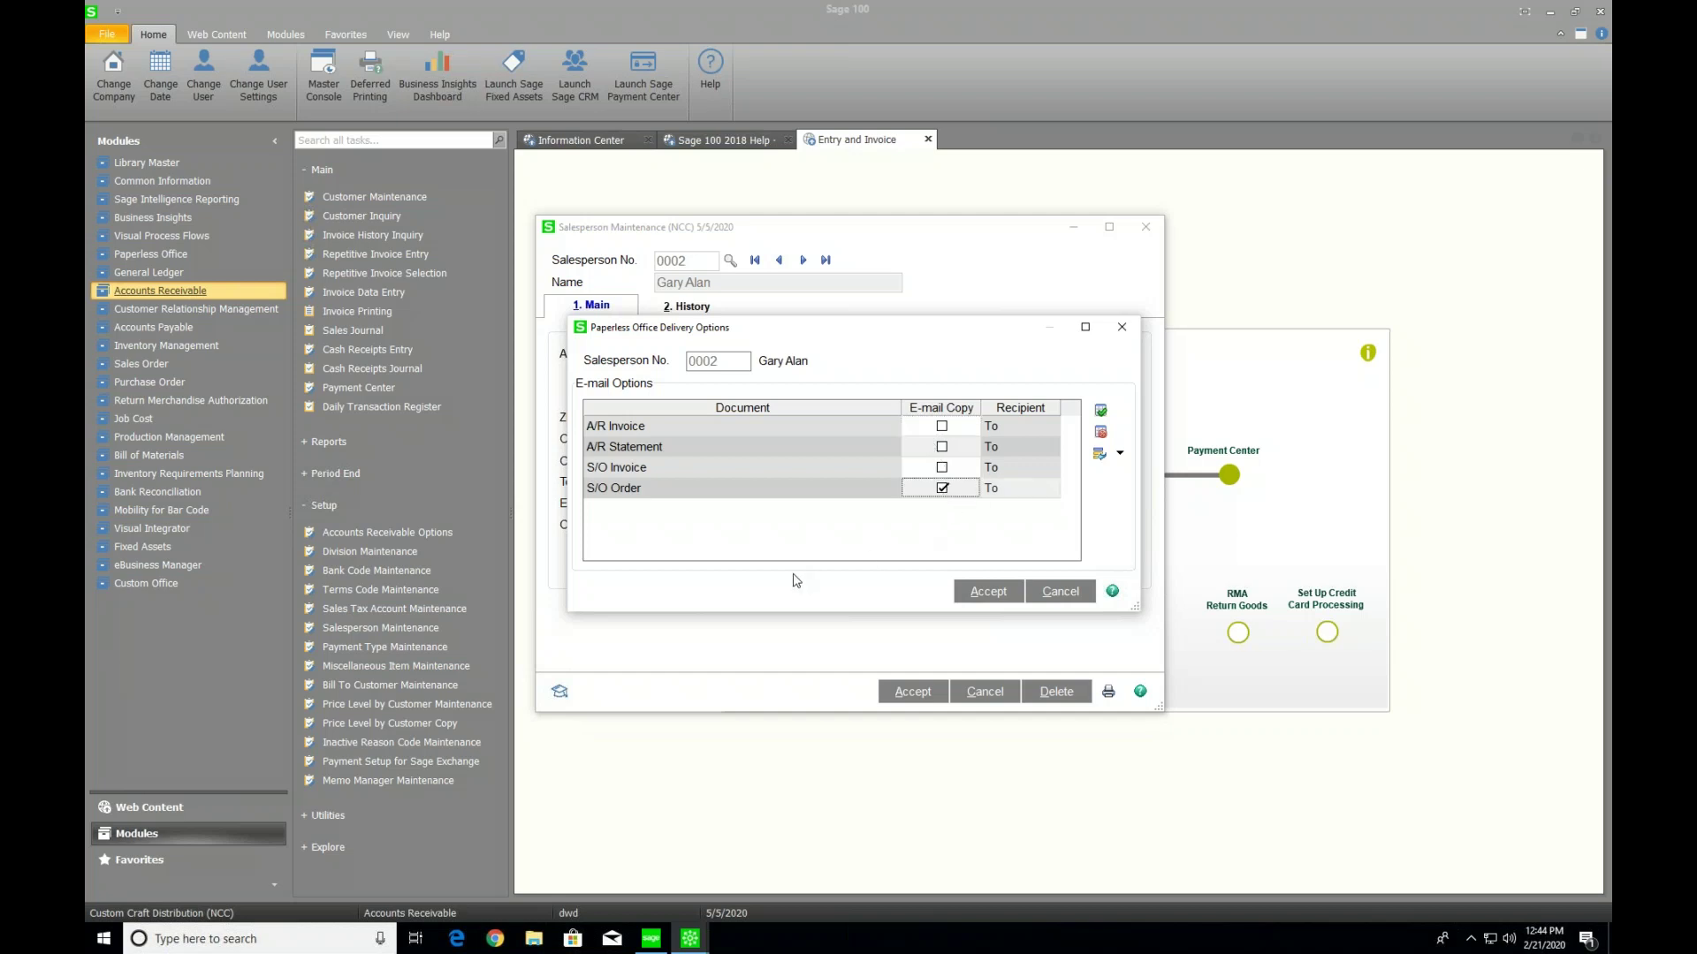
pyautogui.click(1016, 494)
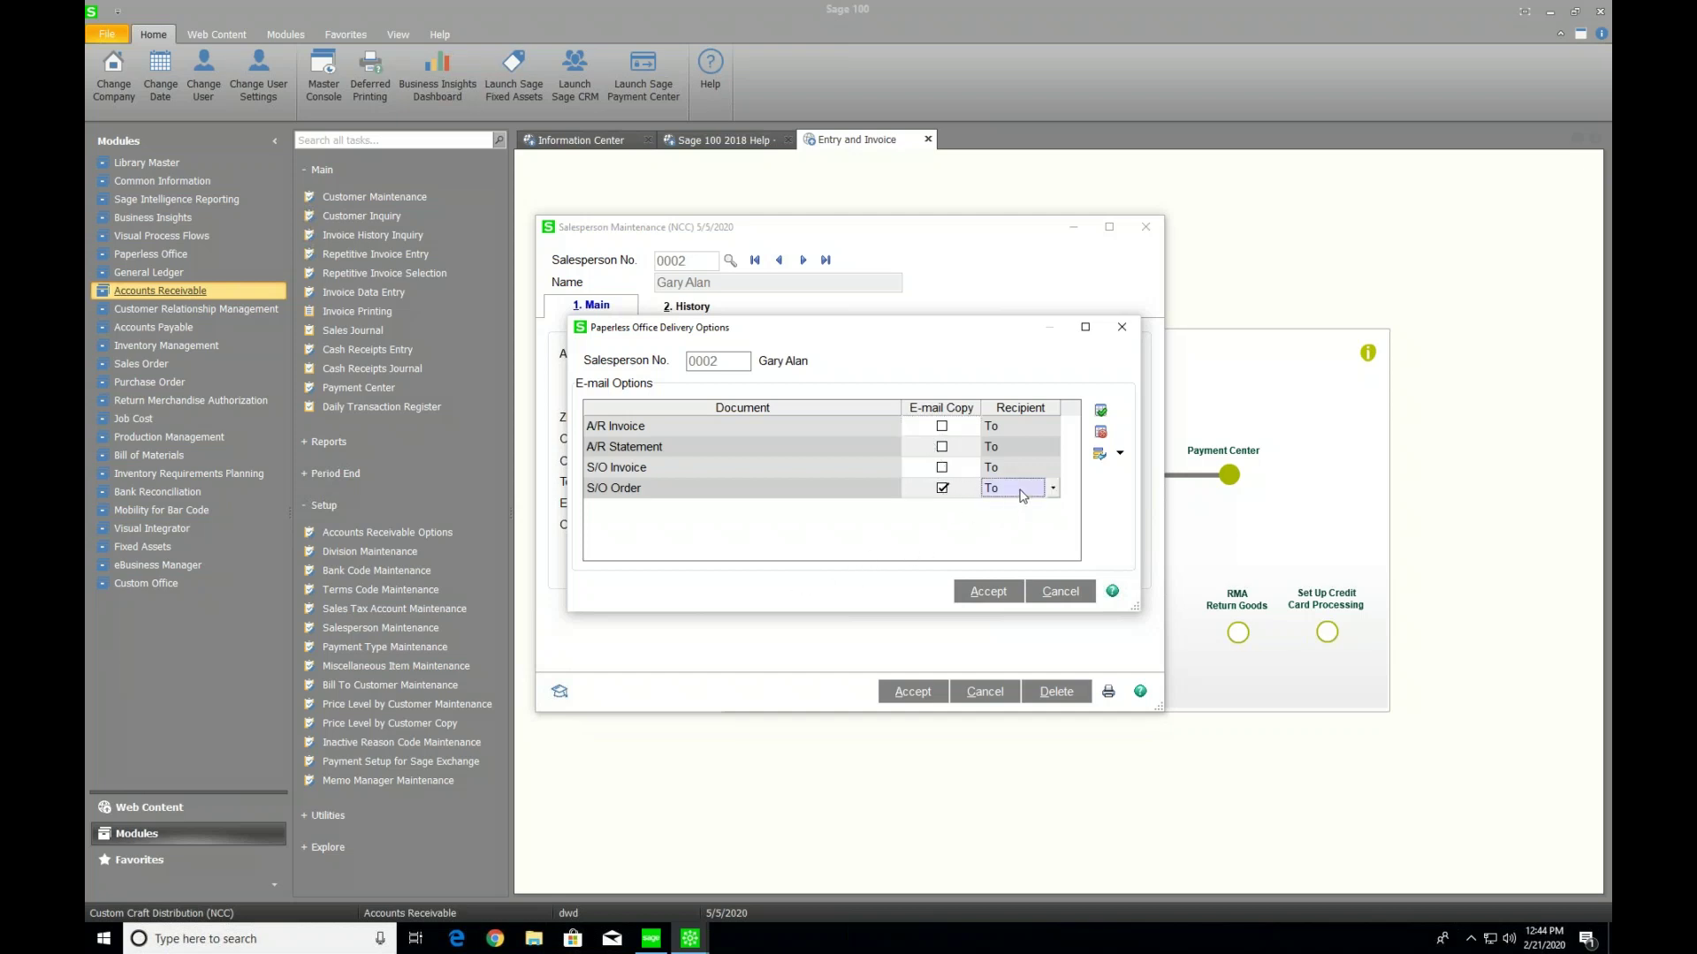
pyautogui.click(1051, 490)
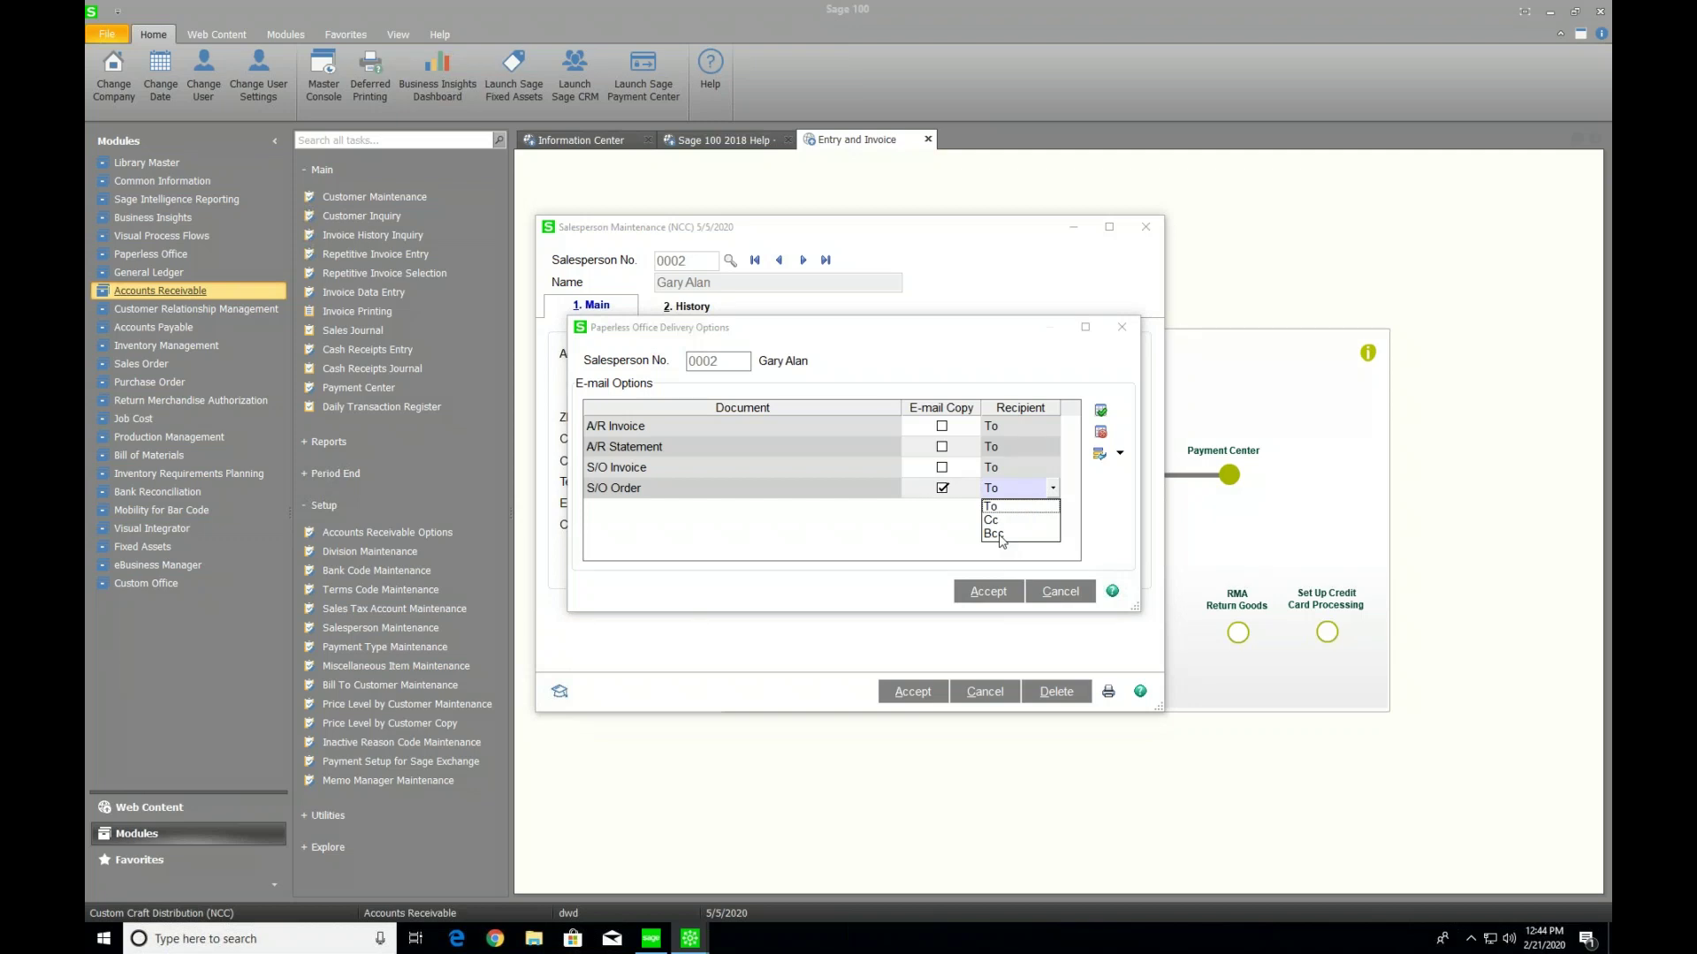
pyautogui.click(994, 534)
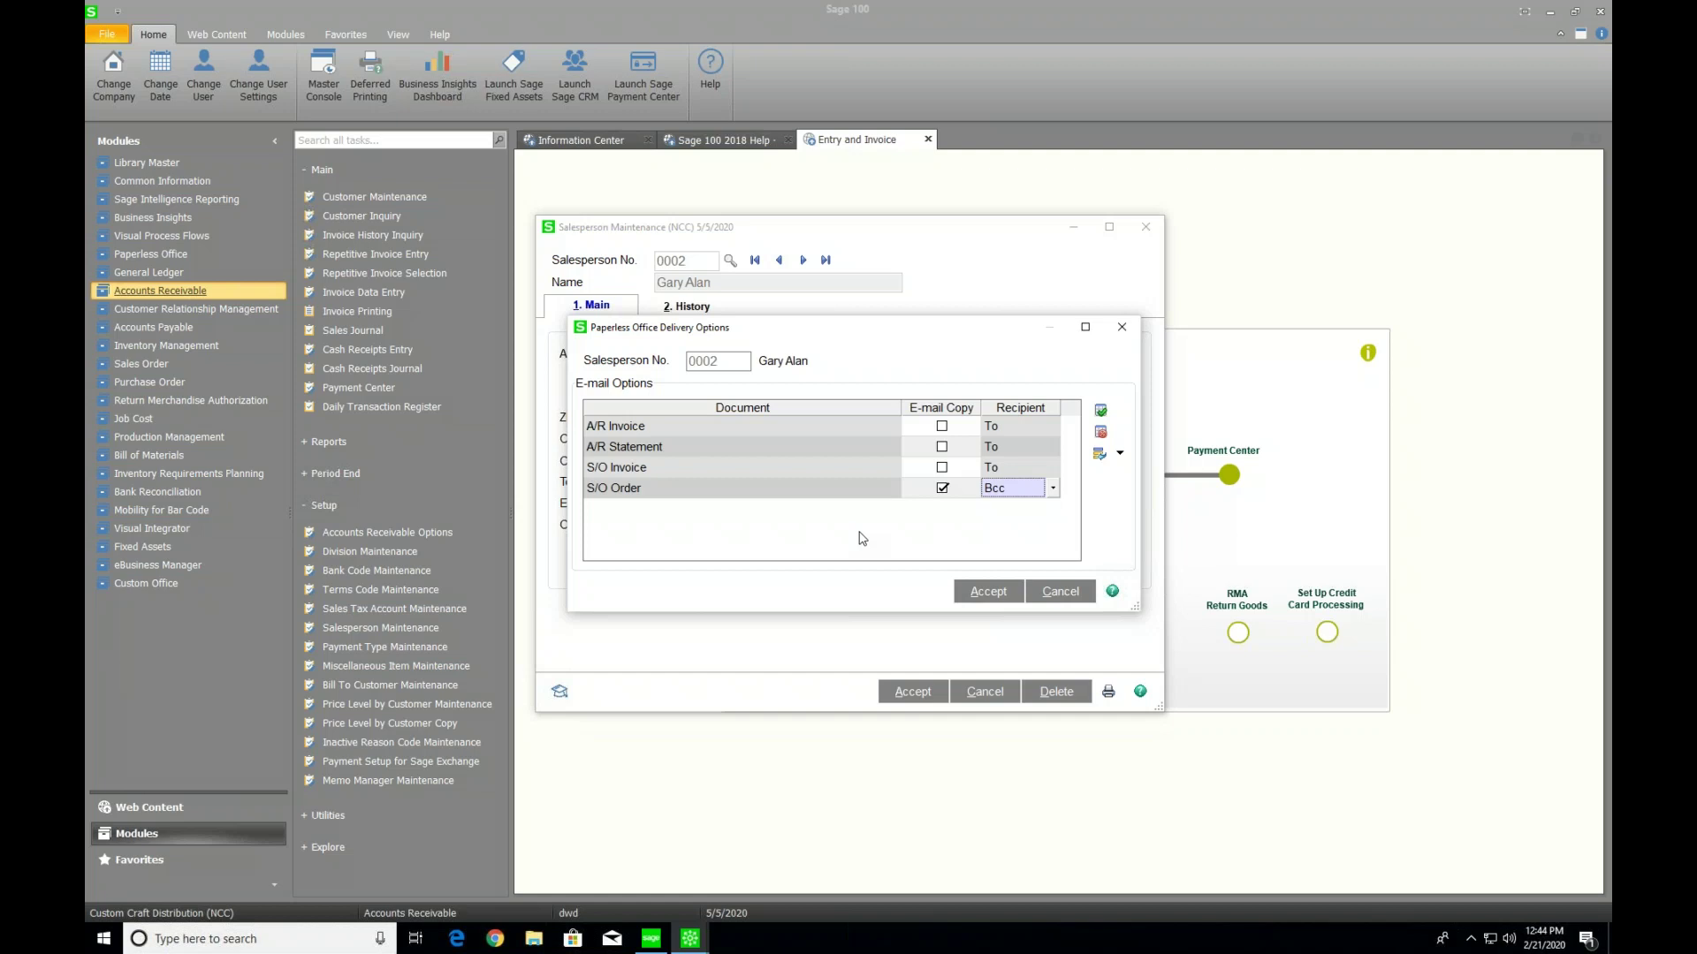
pyautogui.click(987, 593)
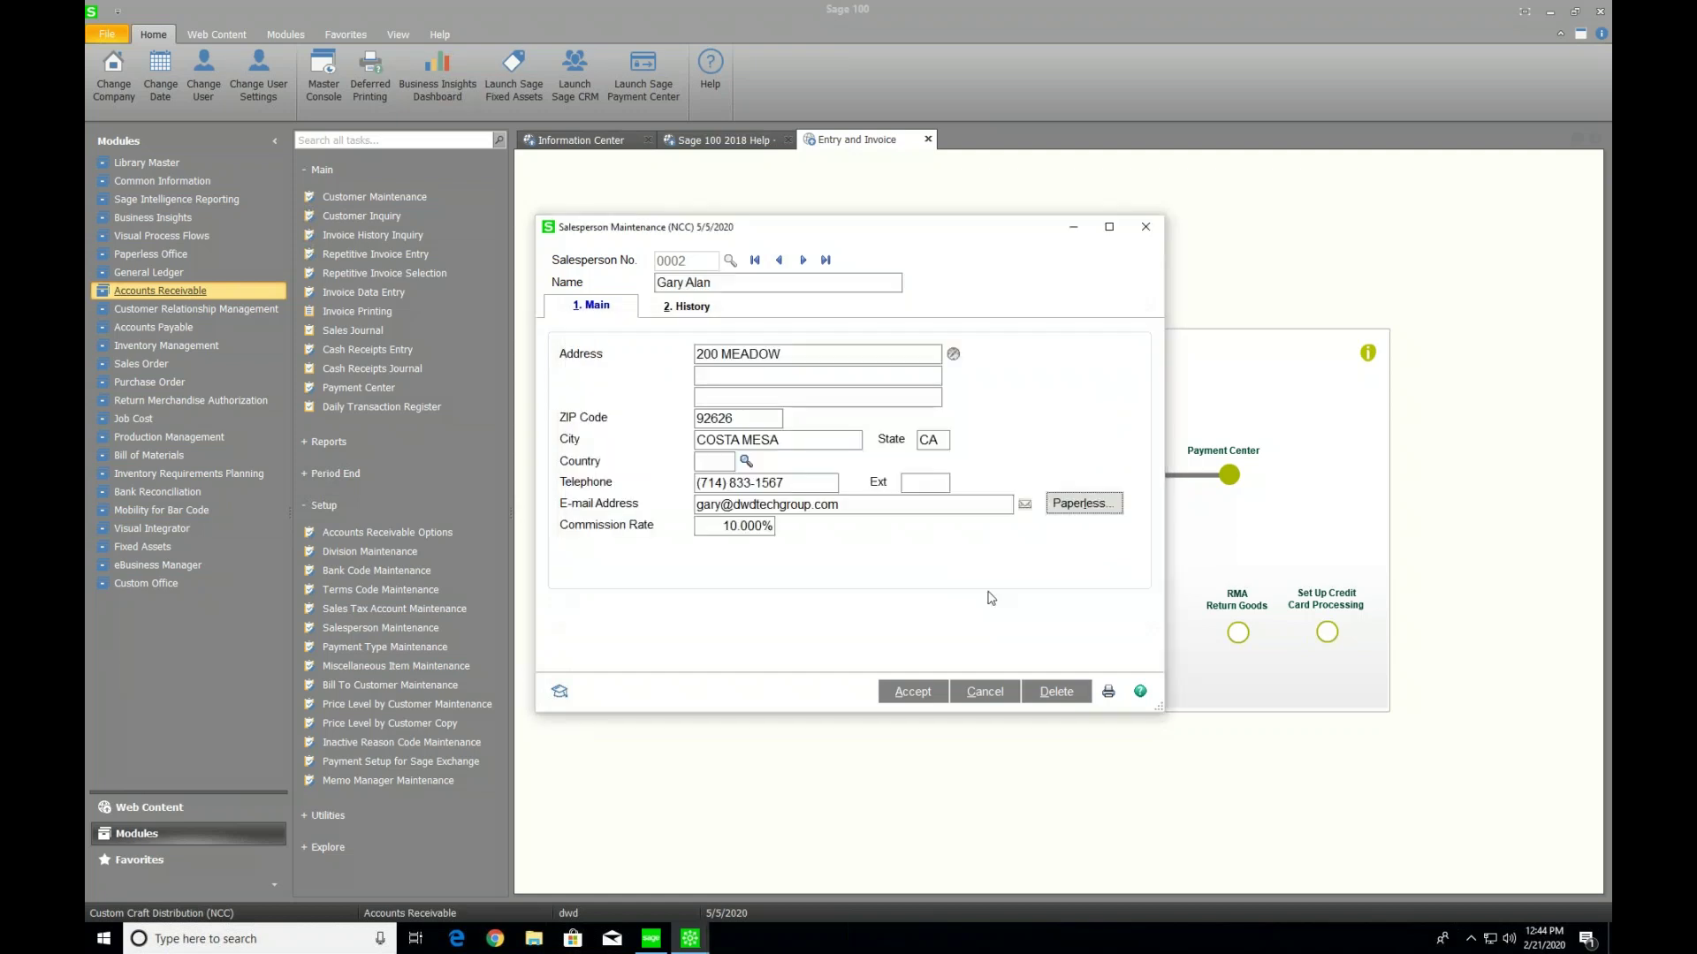
pyautogui.click(915, 693)
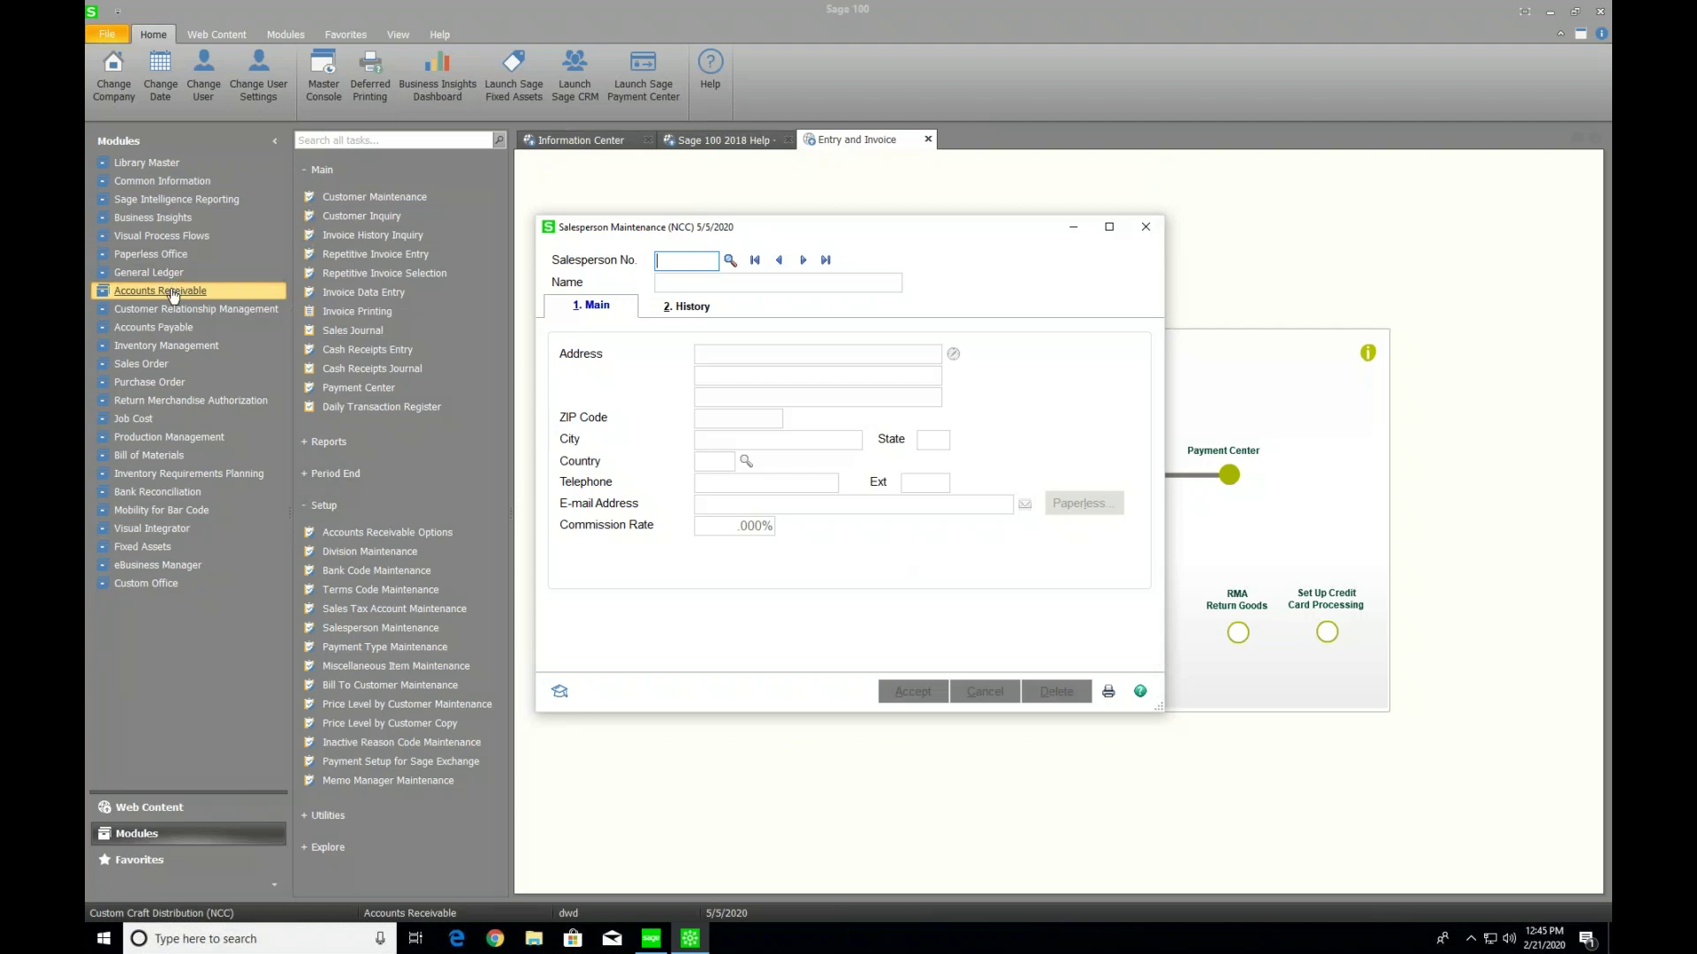
pyautogui.click(367, 199)
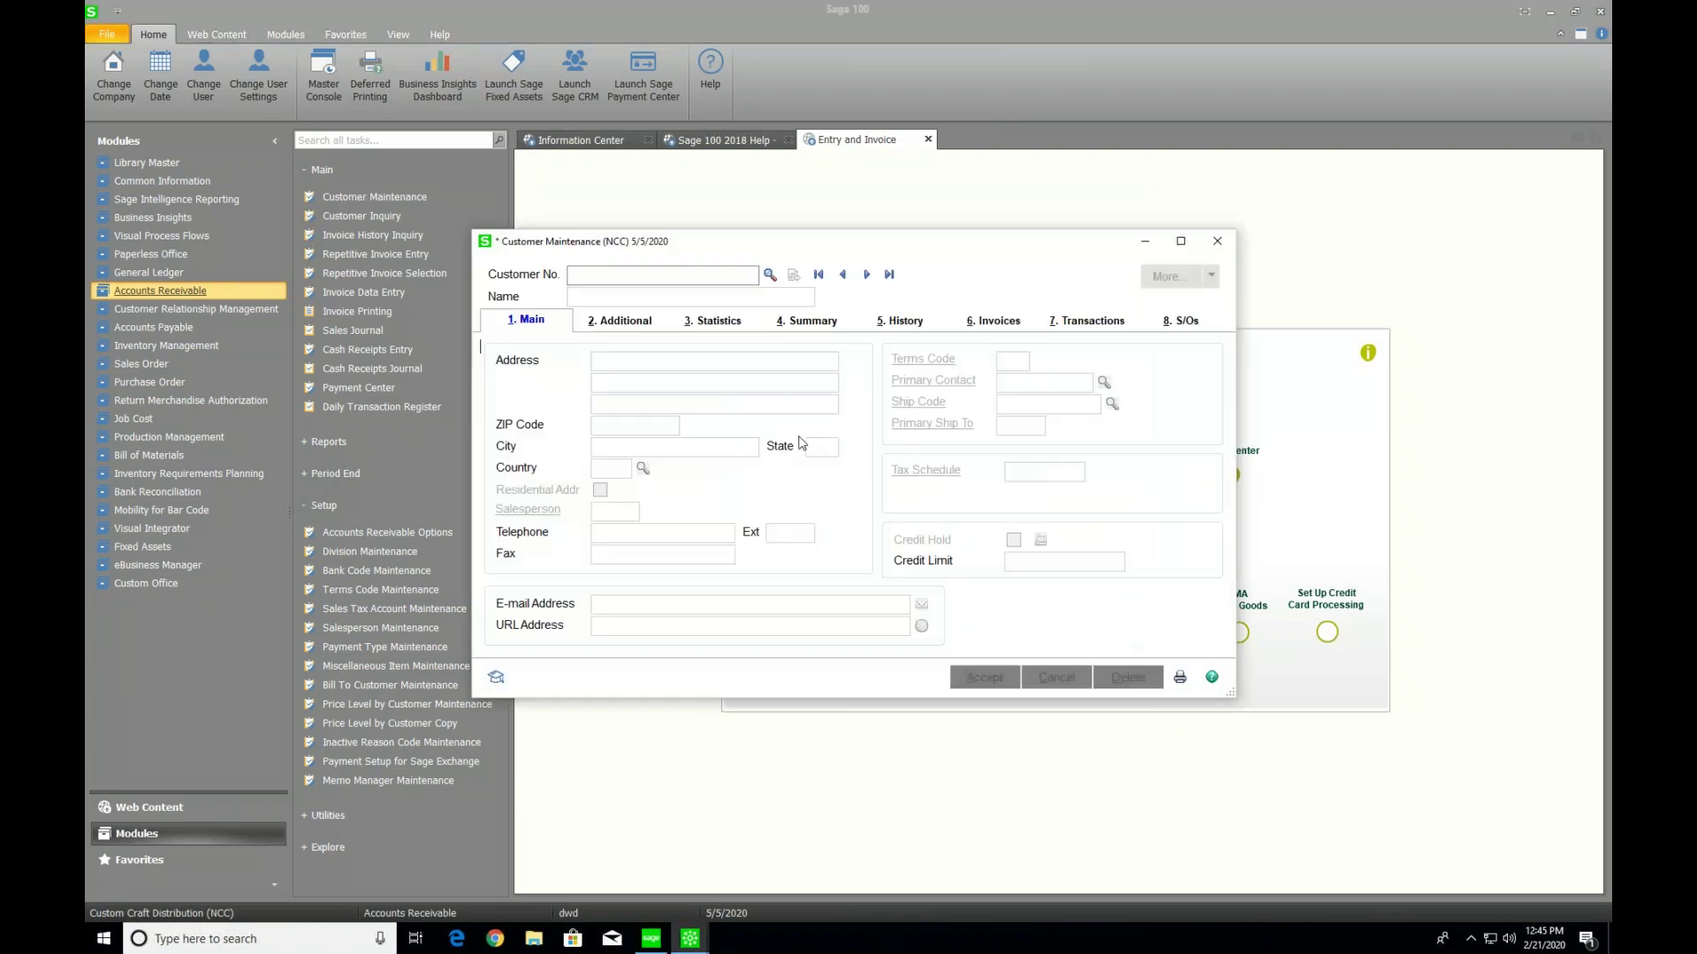
# Load American Business Computers, dismiss the bill of lading and free shipping memos, and open Paperless options
pyautogui.click(866, 275)
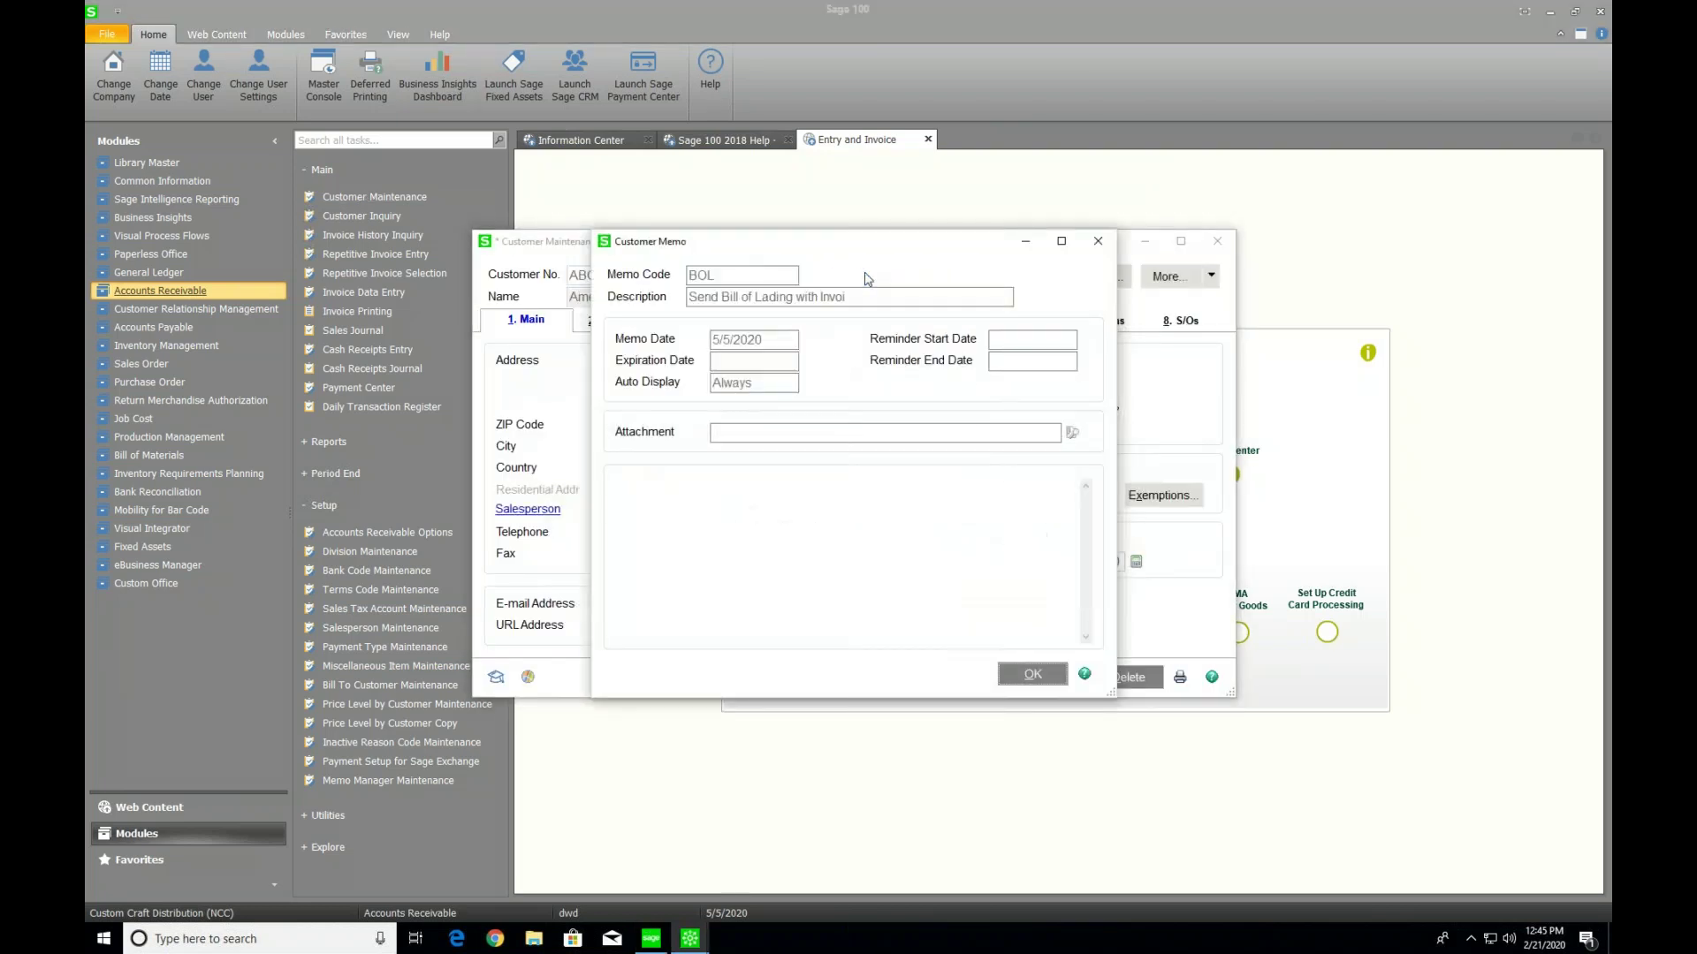
pyautogui.click(1041, 675)
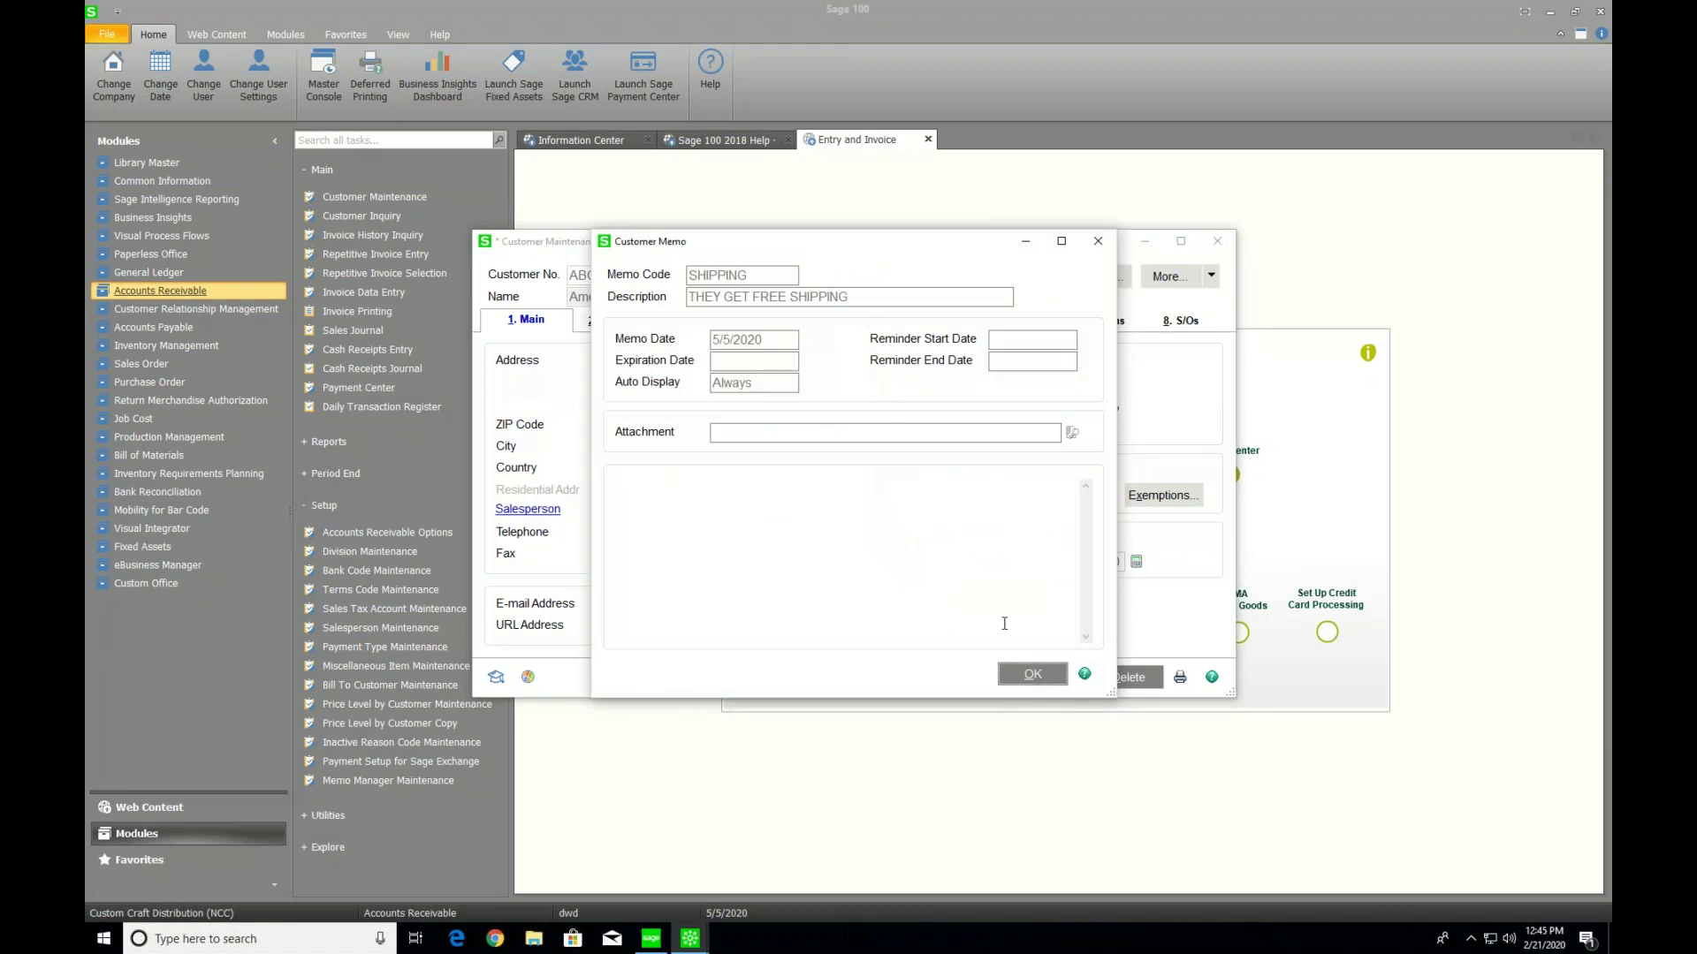
pyautogui.click(1032, 674)
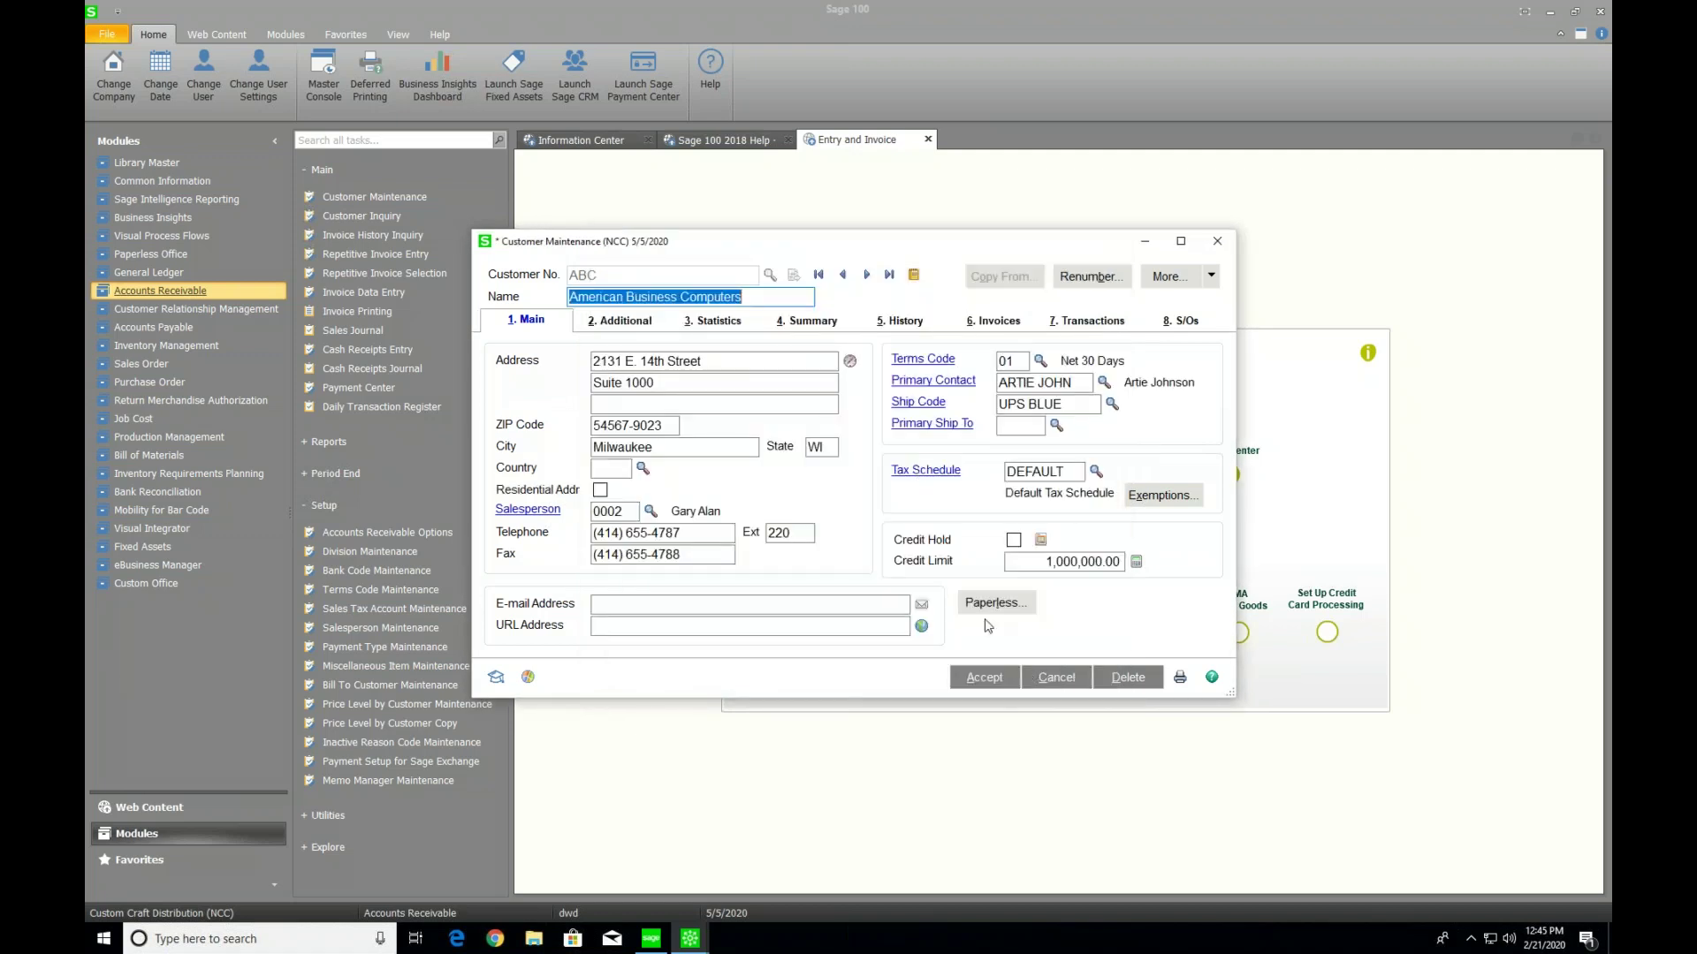
pyautogui.click(1007, 607)
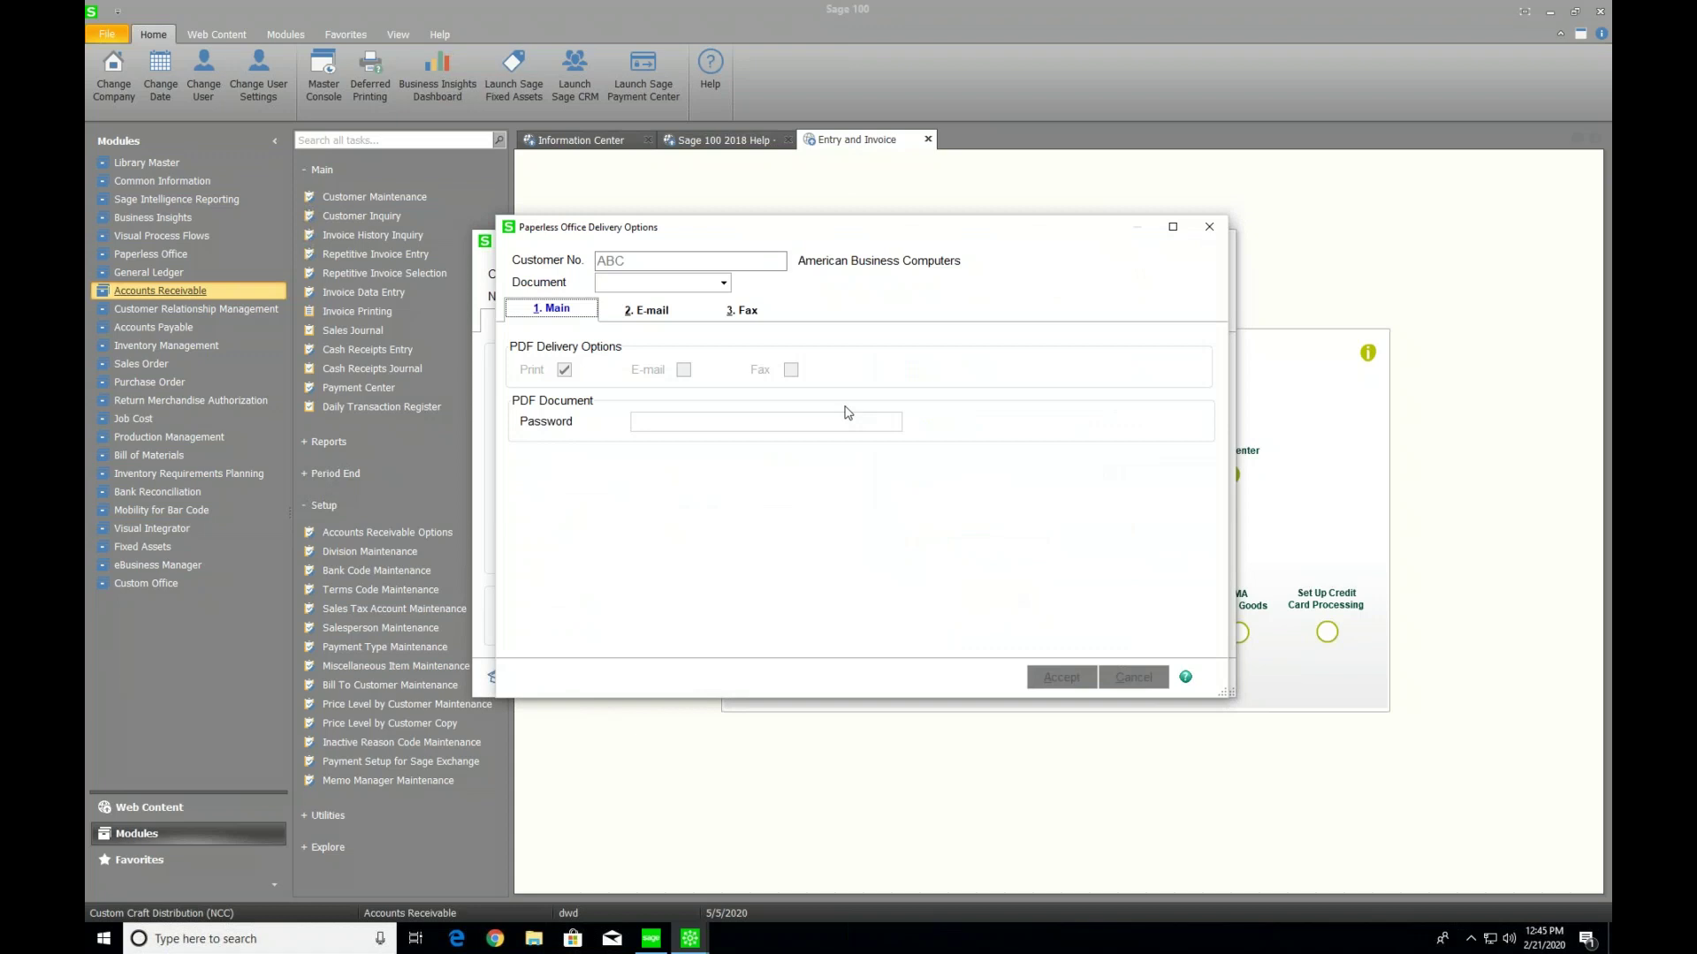
# Select S/O Order as the document and show its E-mail delivery settings
pyautogui.click(720, 283)
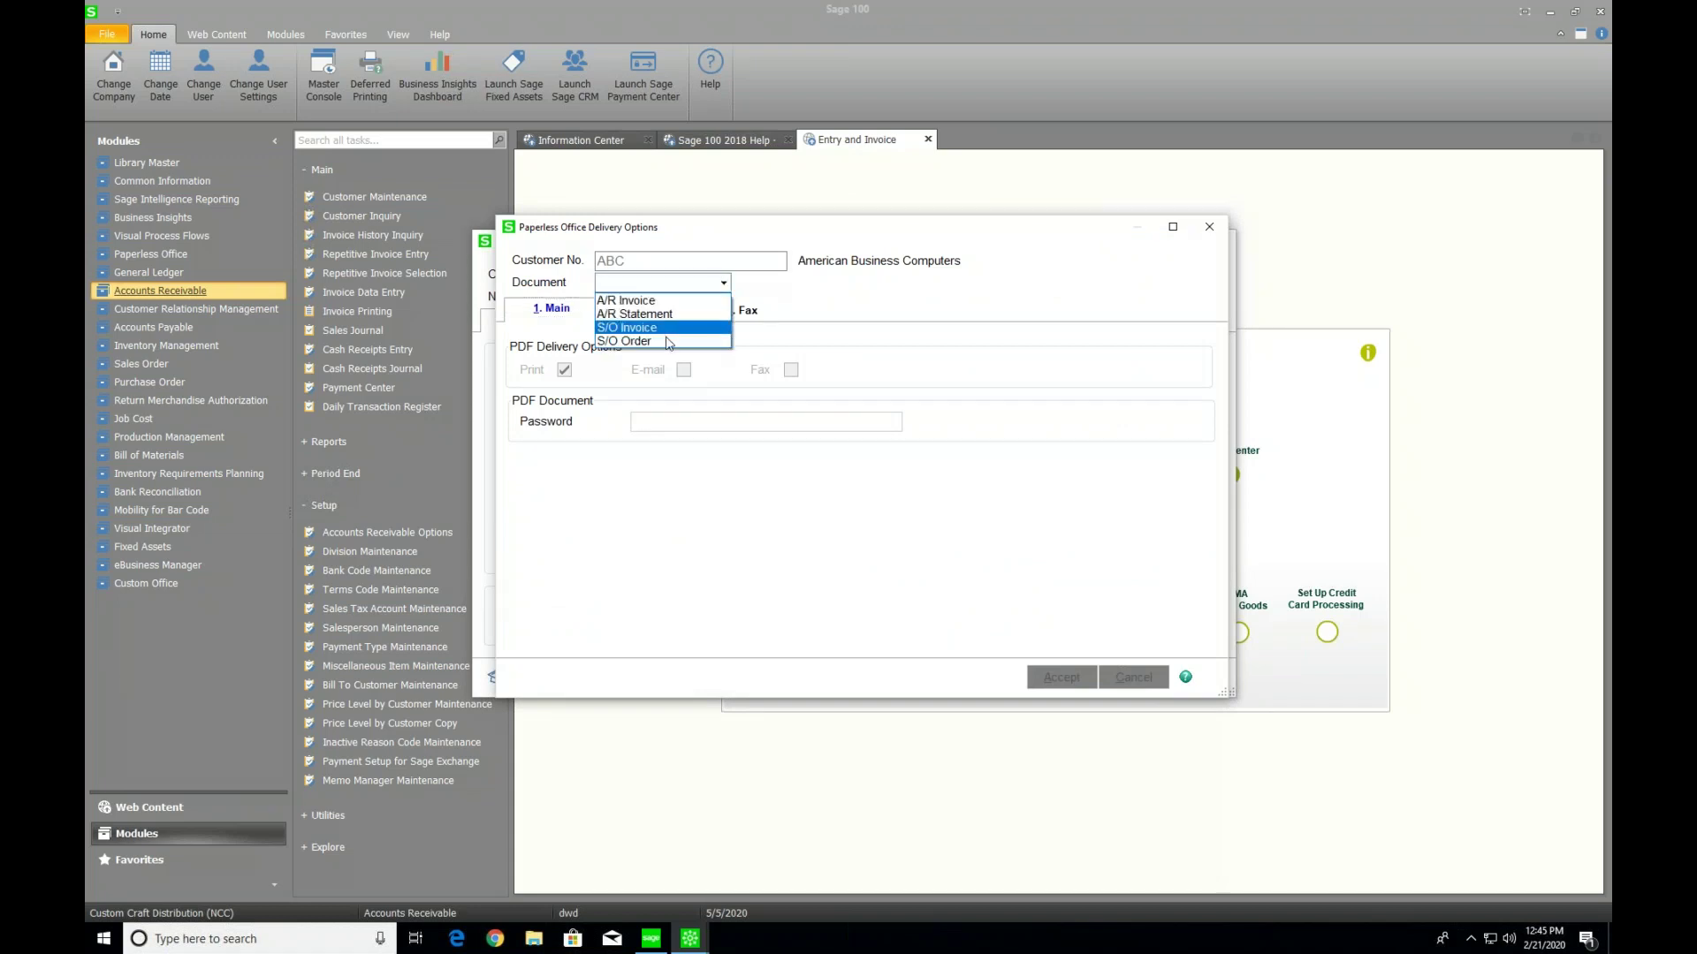
pyautogui.click(668, 342)
pyautogui.click(684, 369)
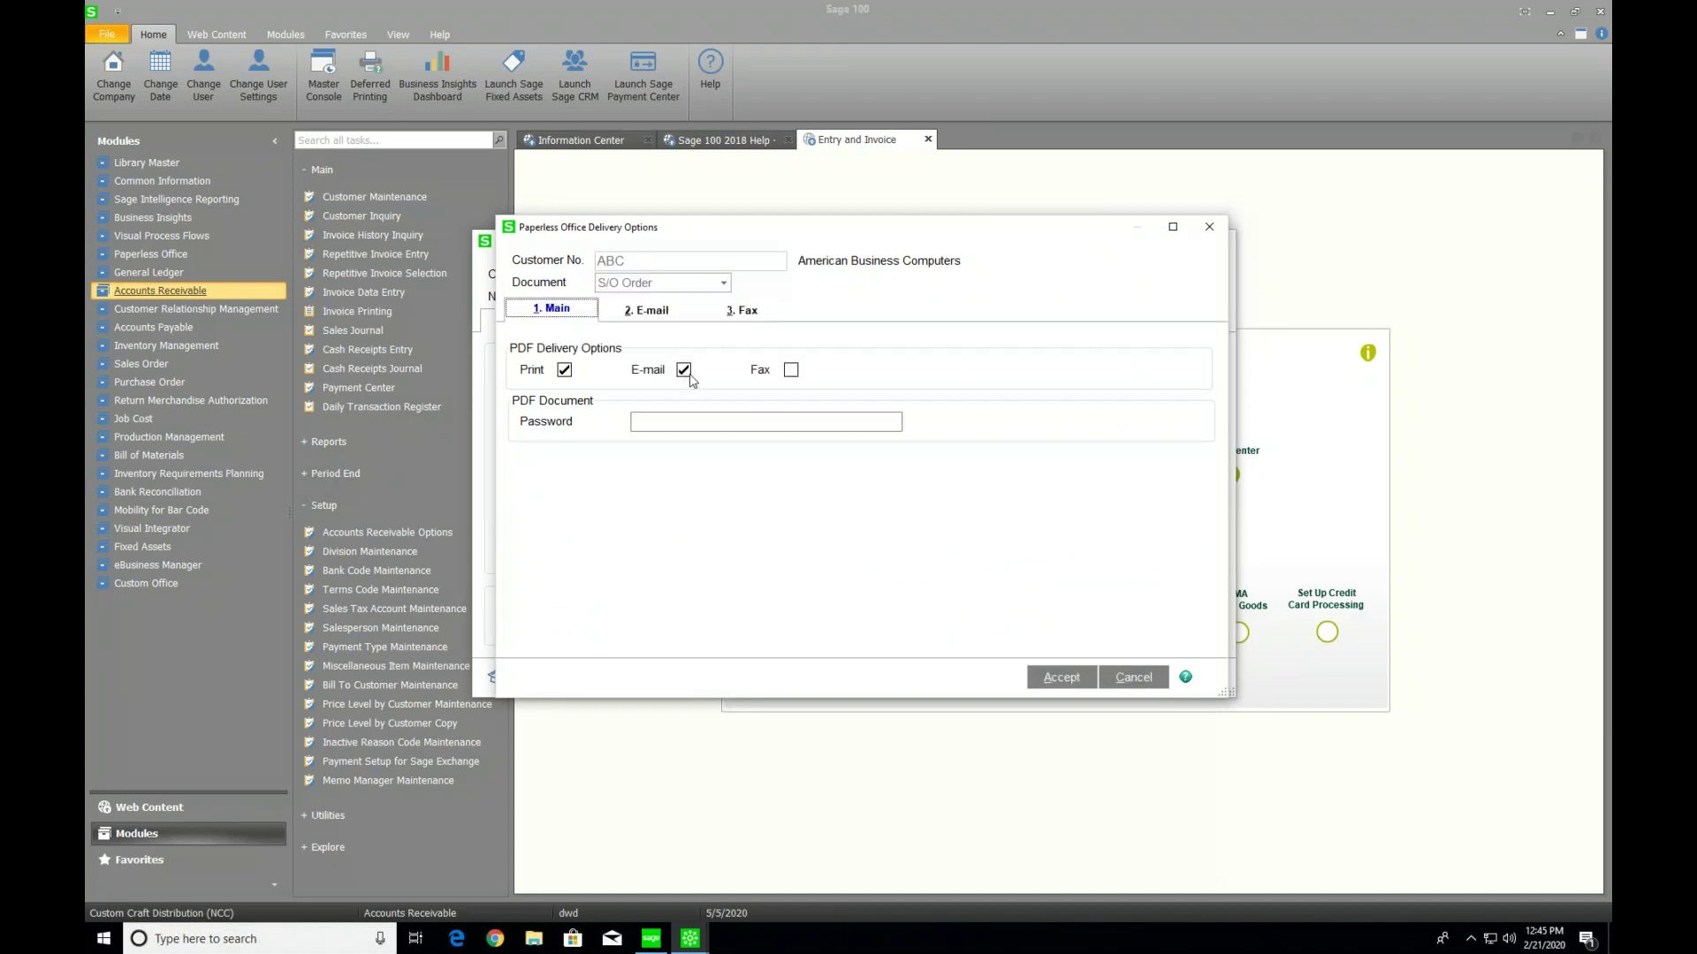
pyautogui.click(654, 316)
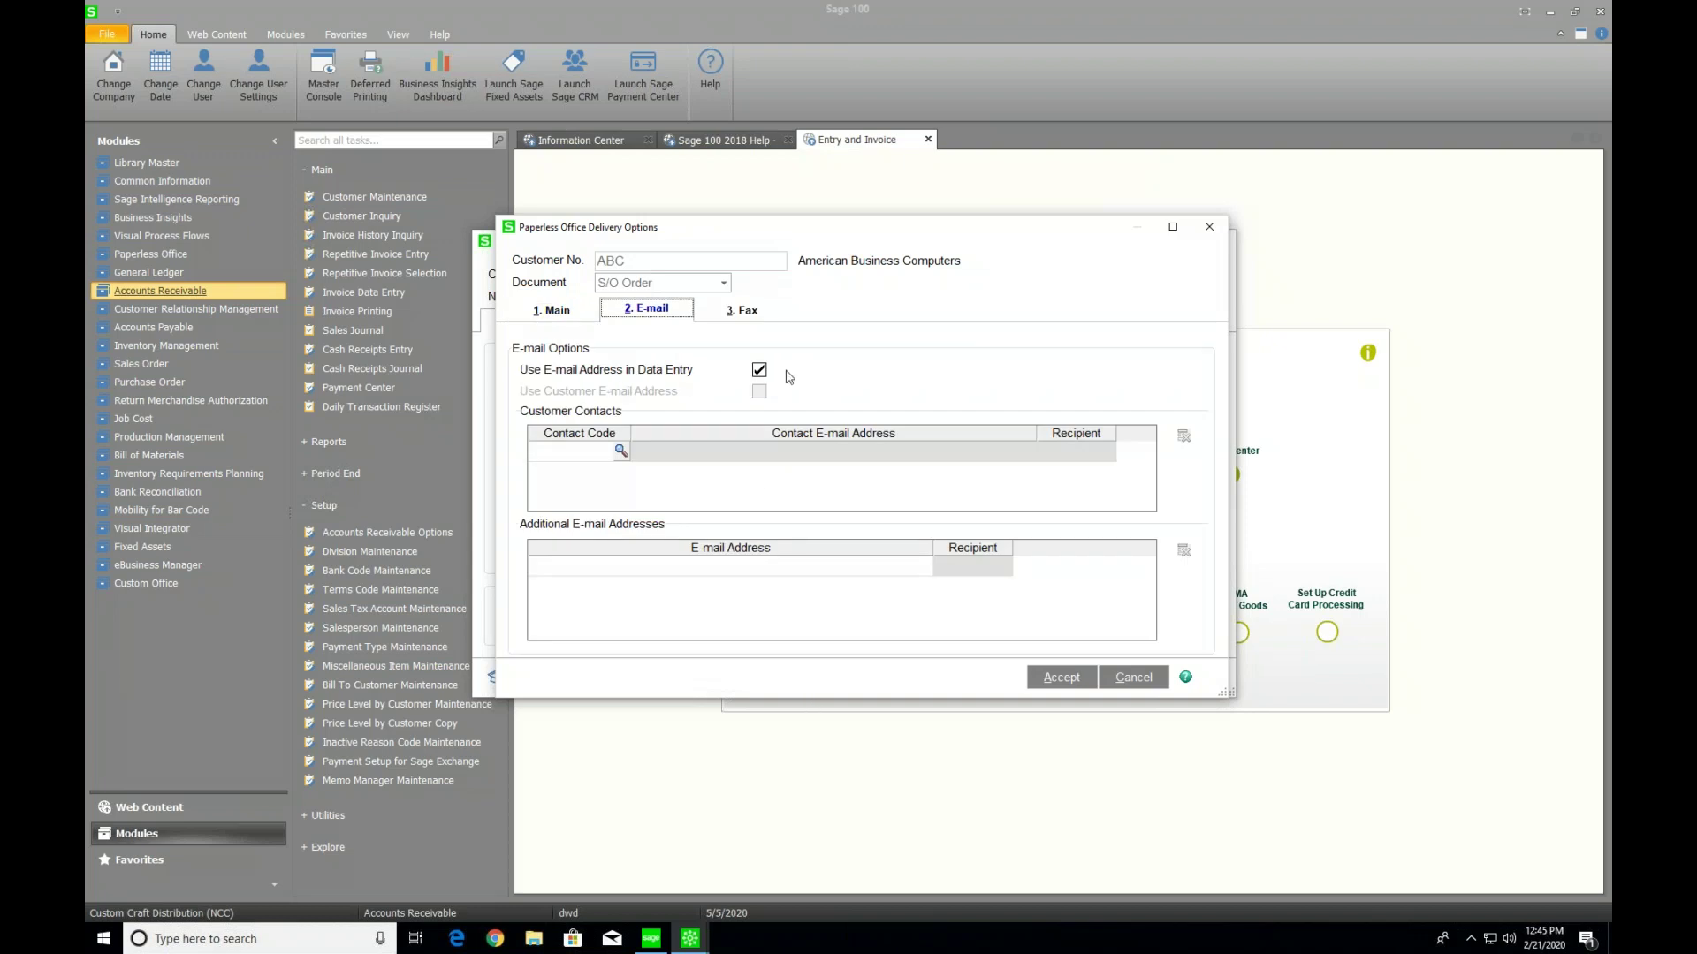
# Add the customer's additional e-mail address as a To recipient, then close the delivery options
pyautogui.click(601, 575)
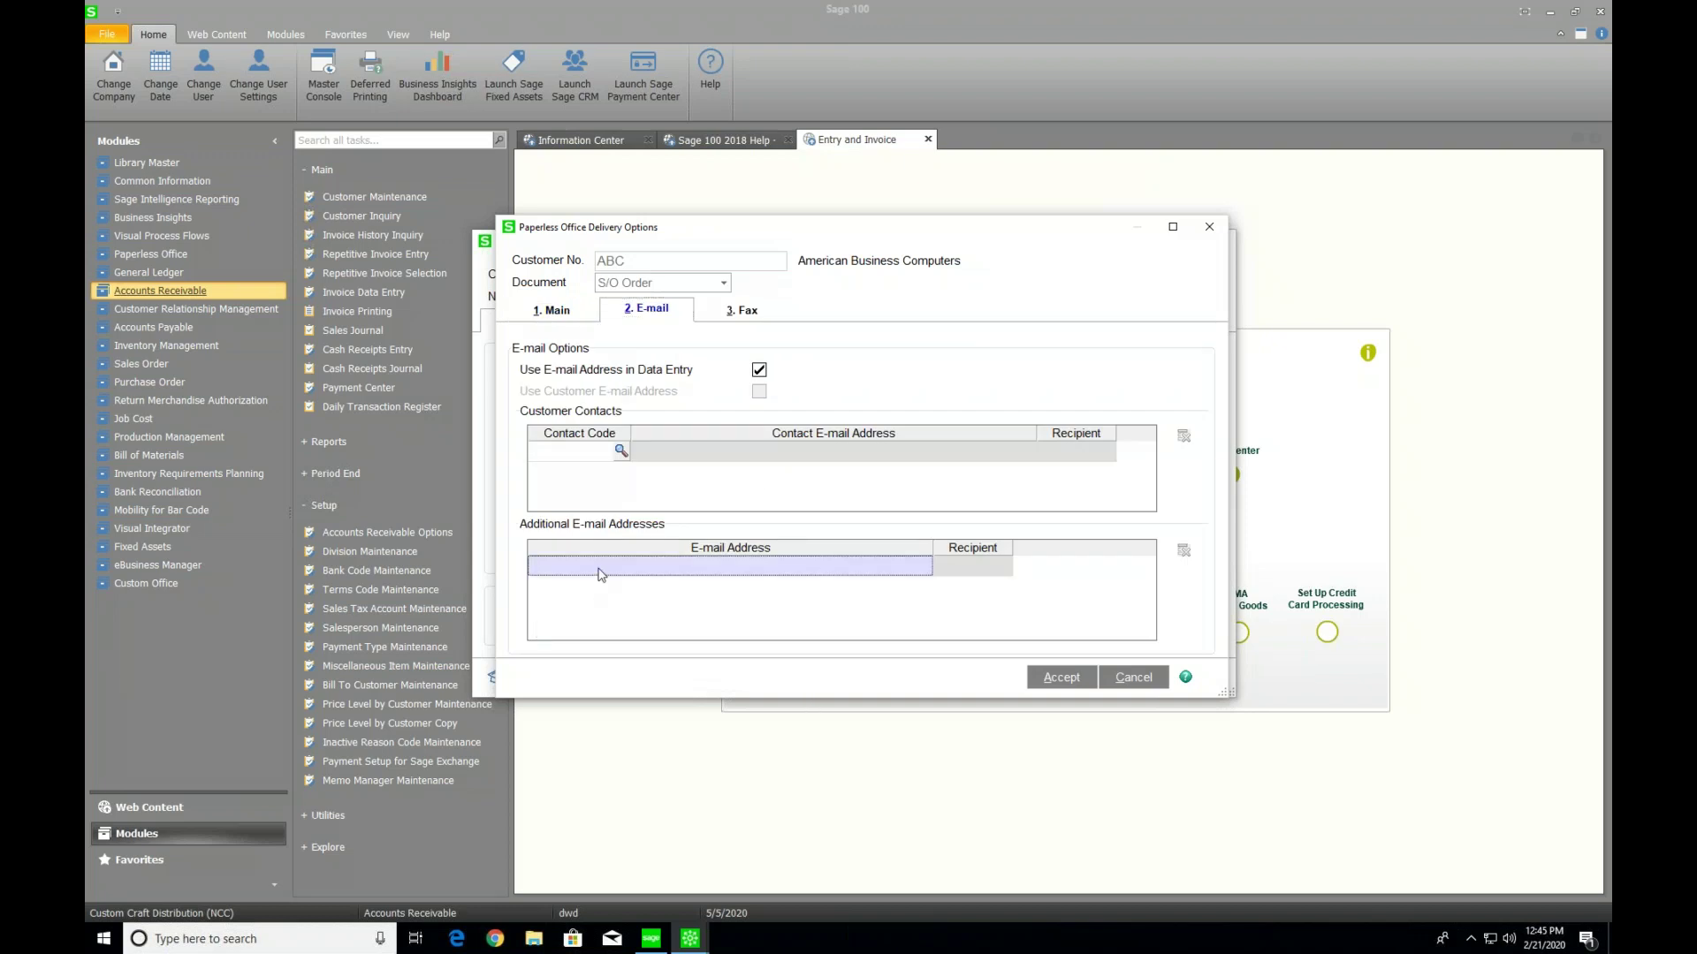
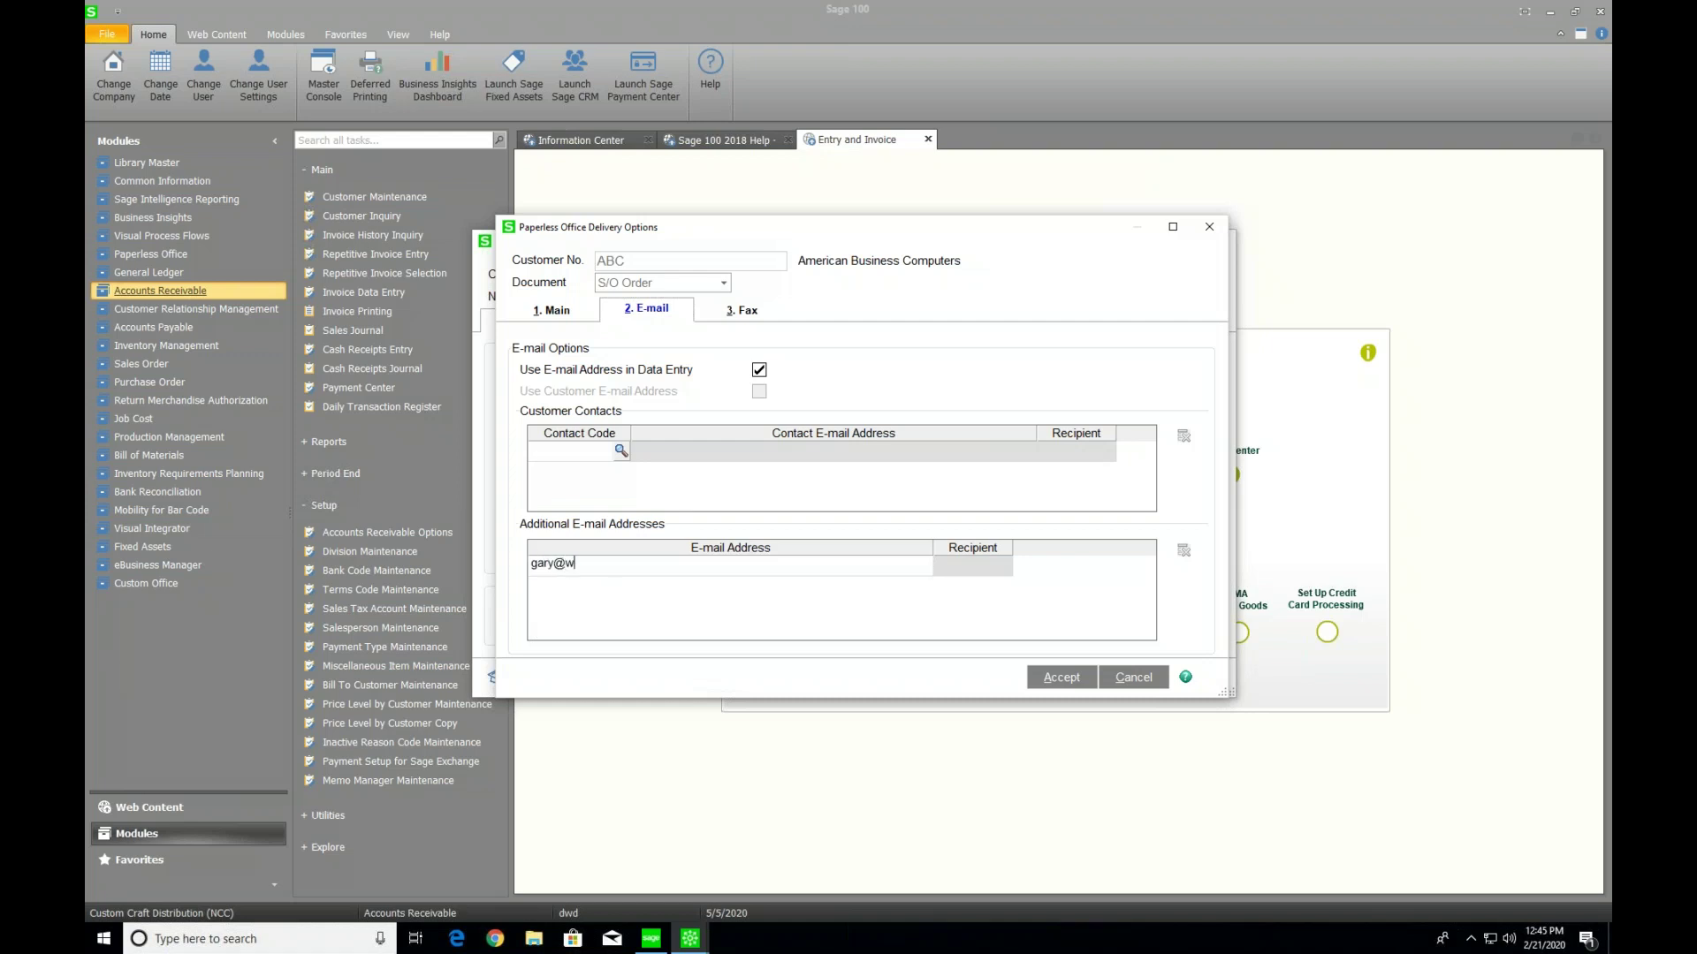
pyautogui.press('Tab')
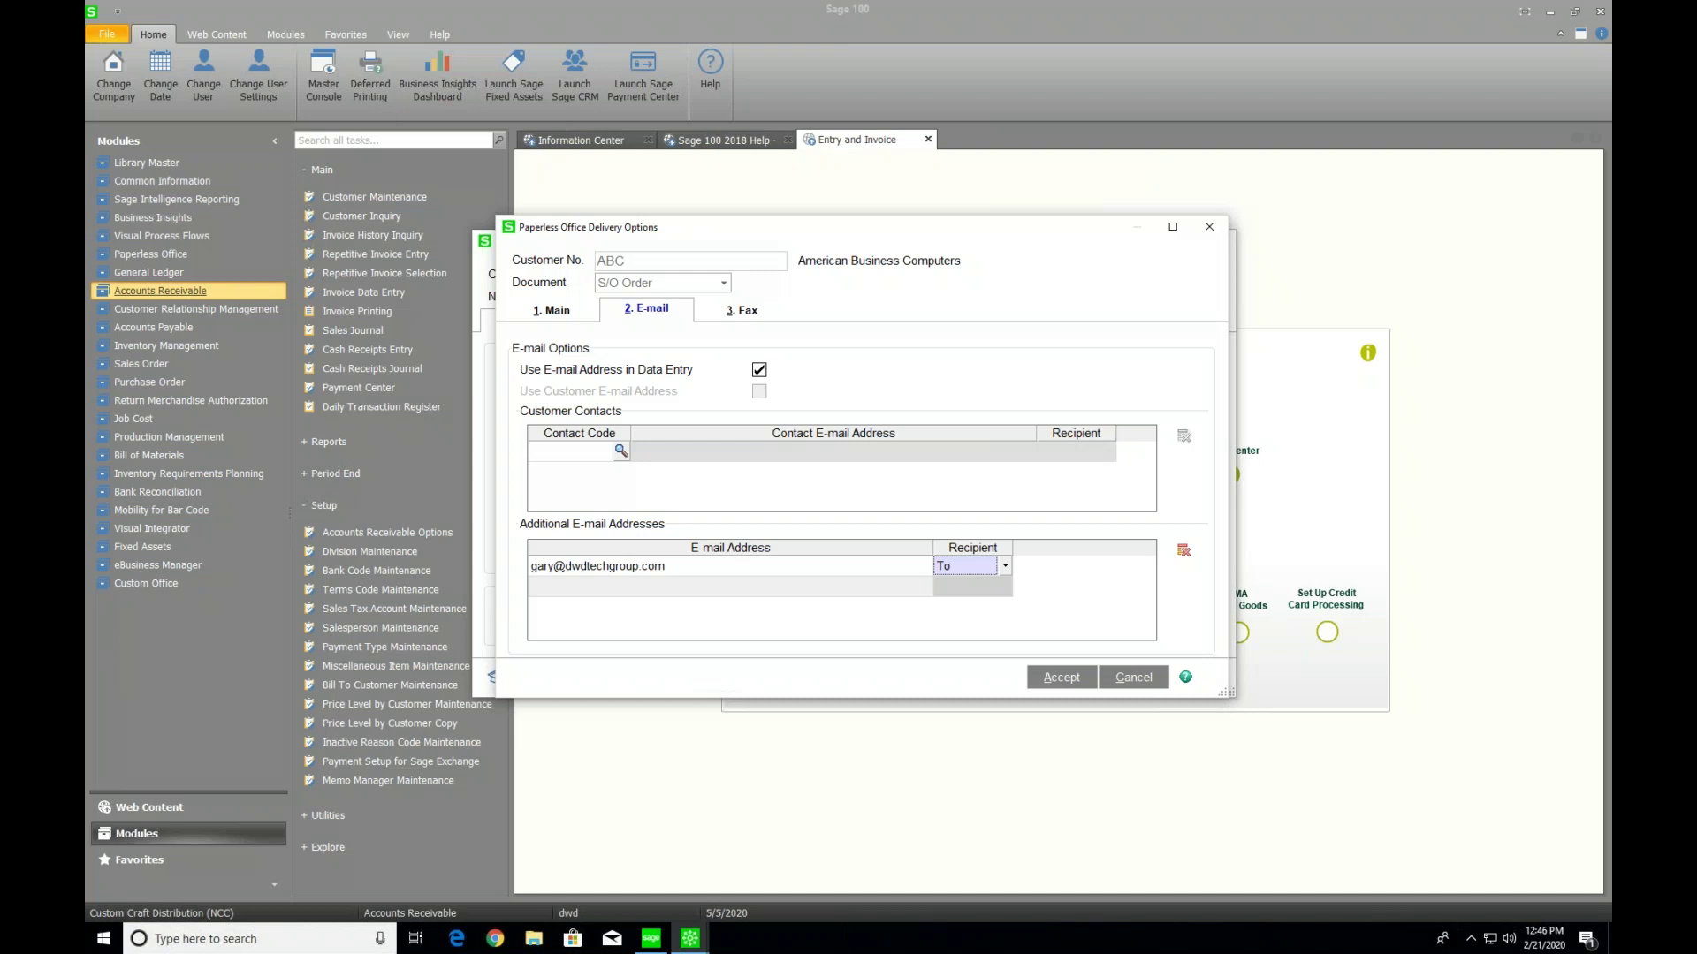
pyautogui.click(1209, 227)
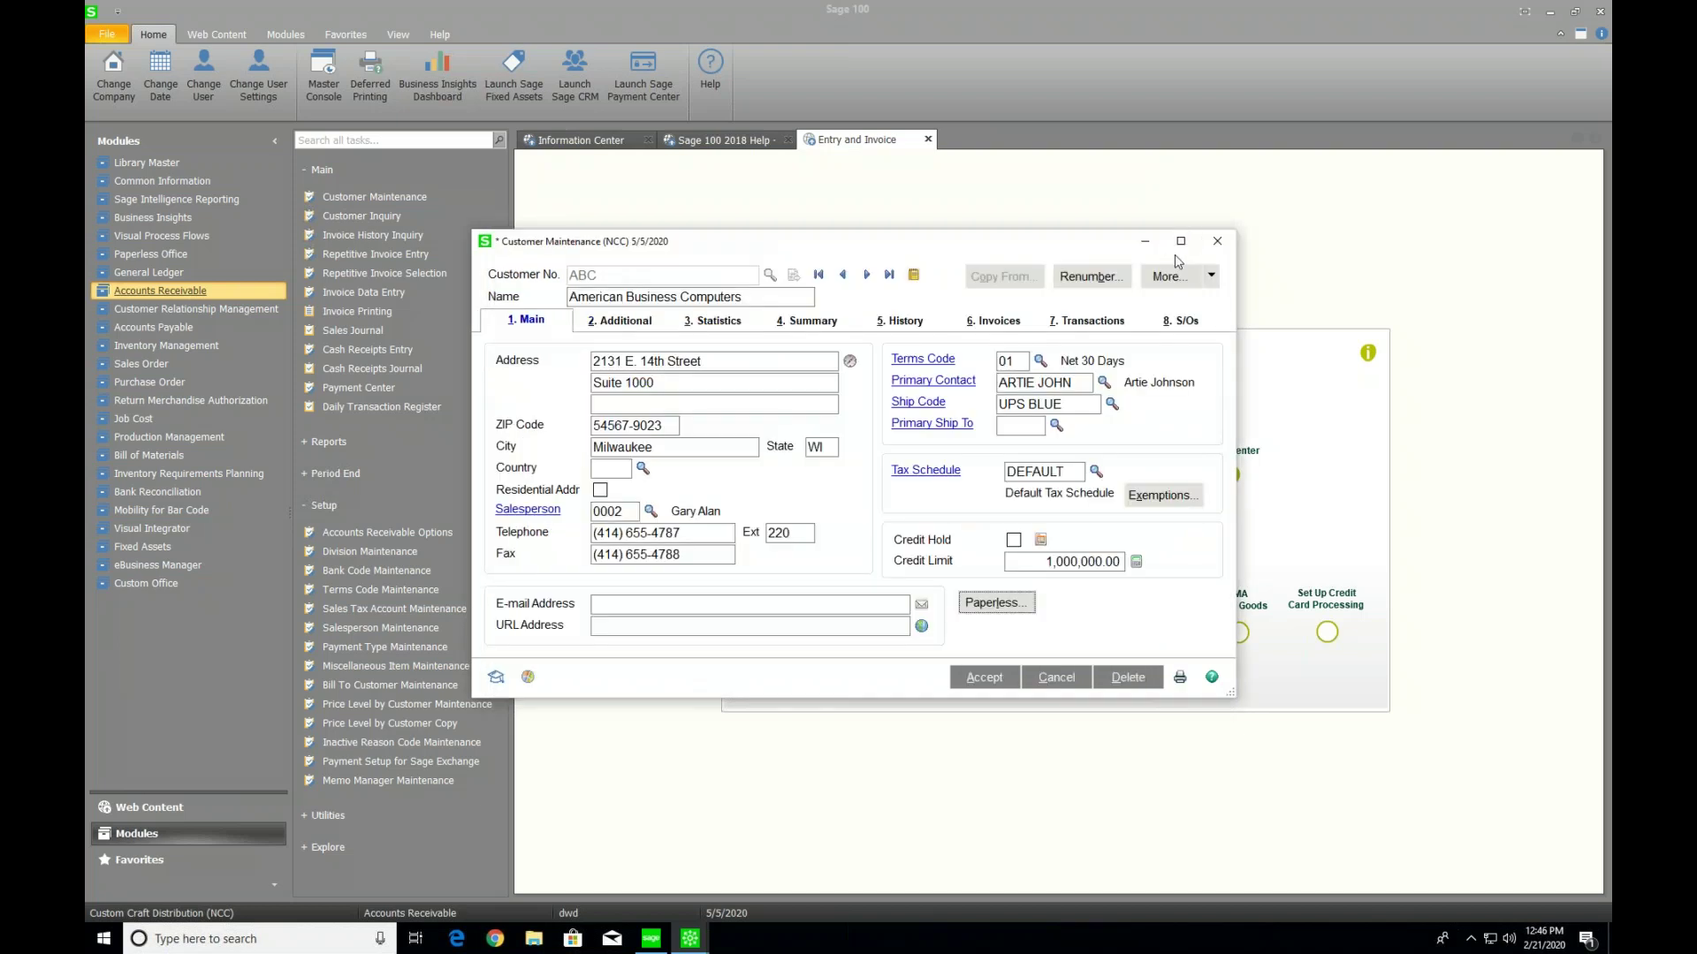
# Close customer ABC's Customer Maintenance window to return to the Sales Order Entry and Invoice page
pyautogui.click(1217, 240)
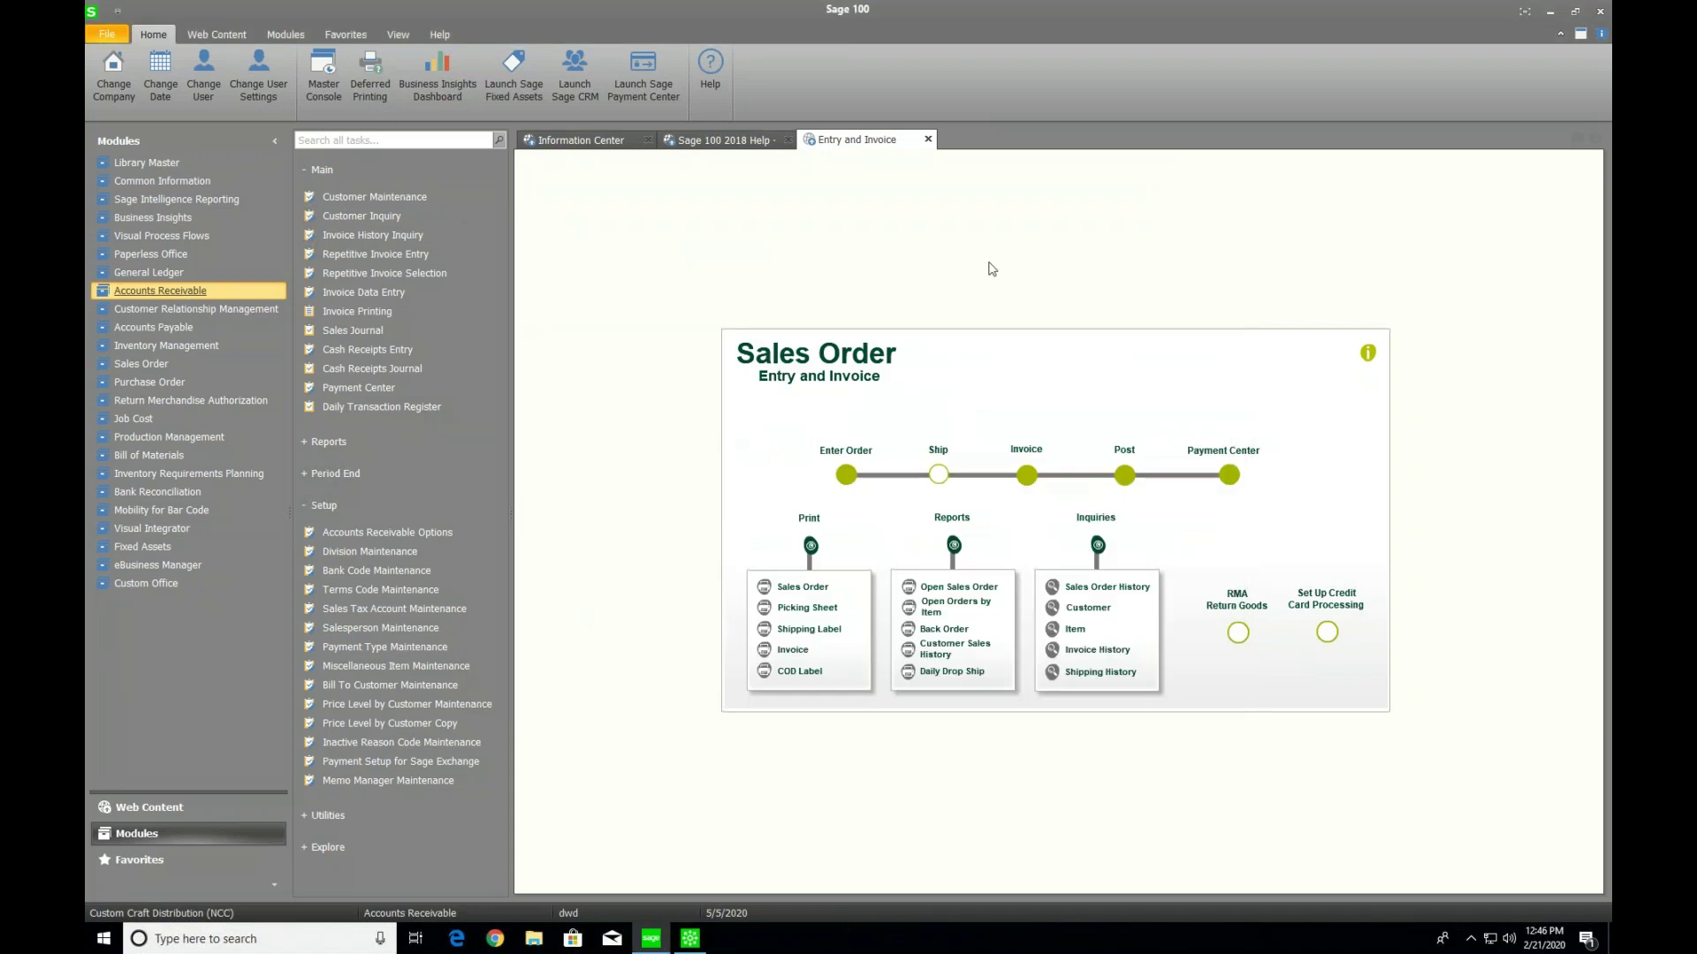